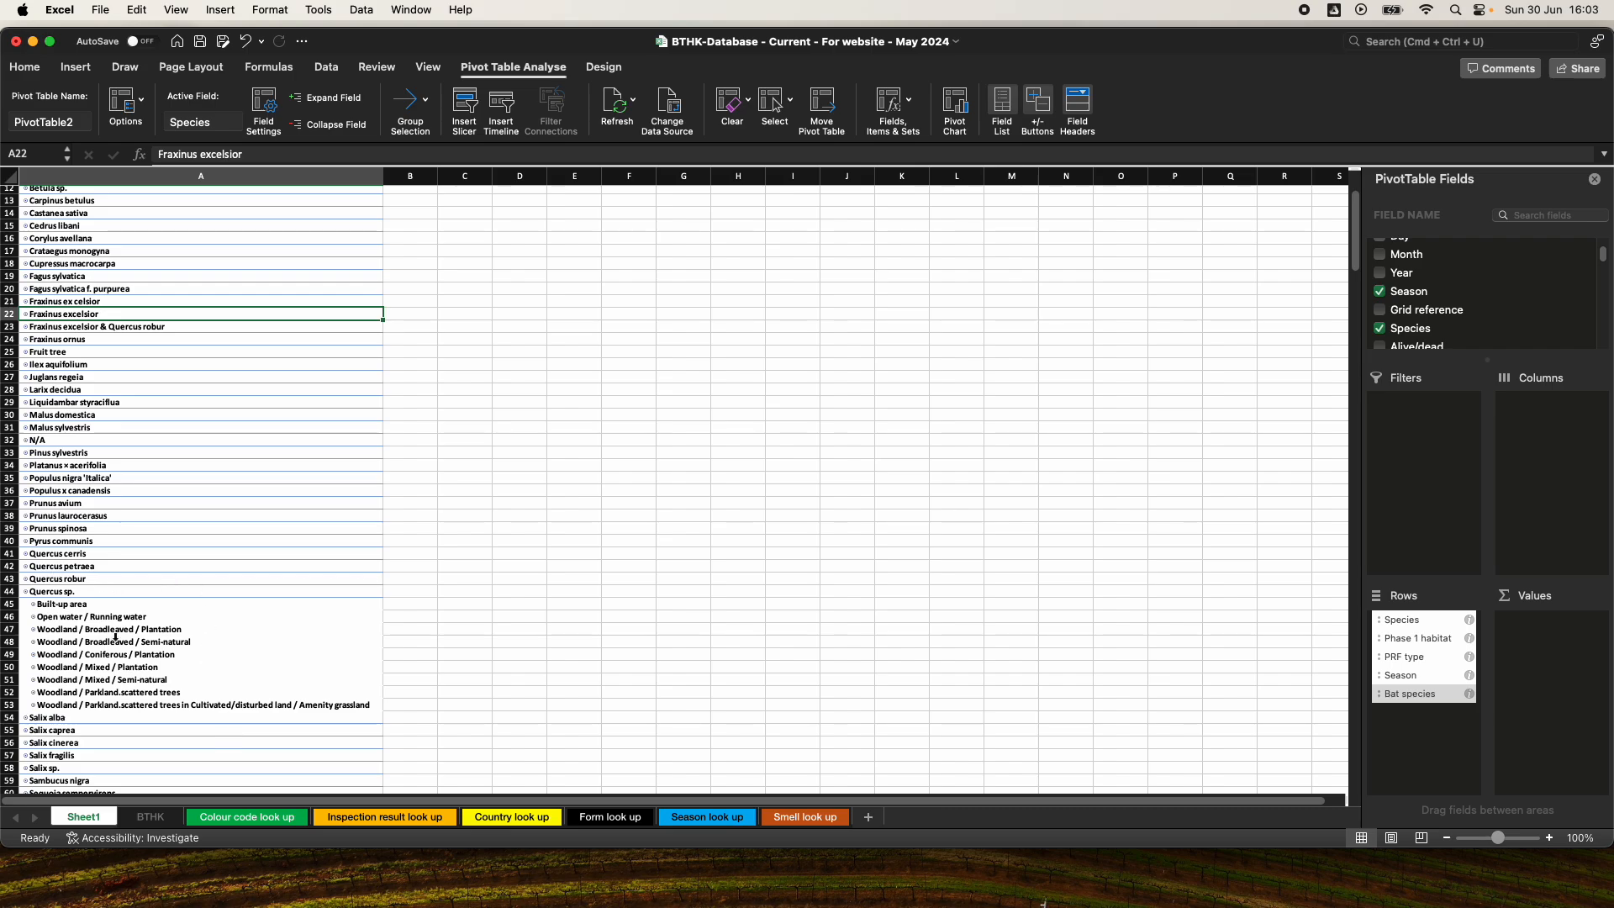
# Expand Quercus robur in the pivot table and collapse its Boundaries / Hedge with trees habitat
pyautogui.click(26, 579)
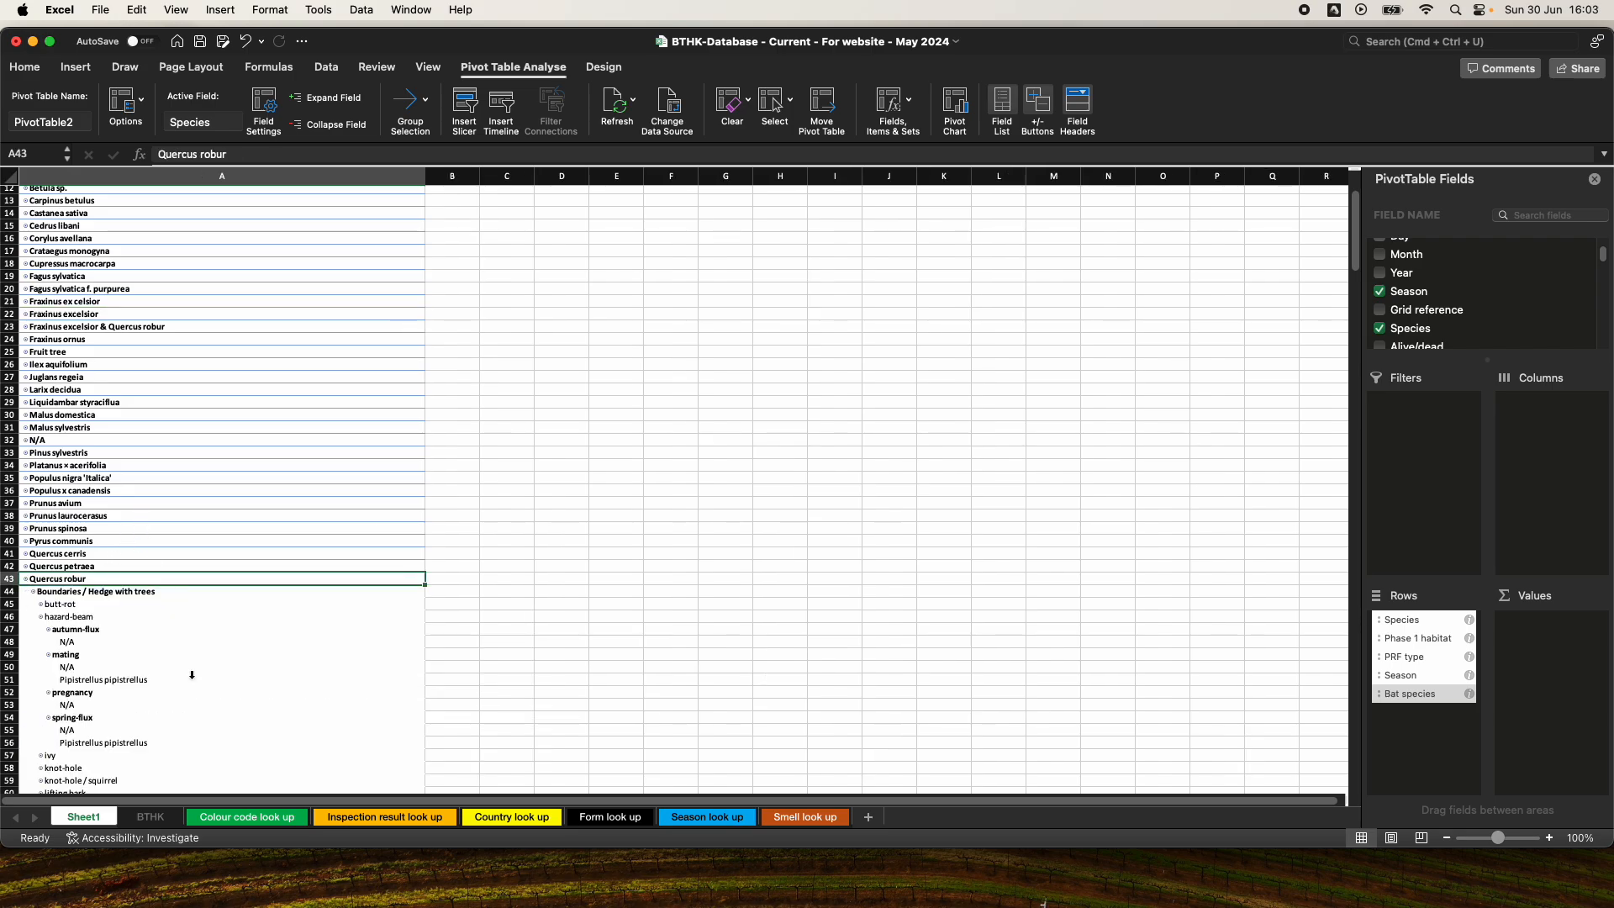
pyautogui.scroll(-2, 192, 672)
pyautogui.scroll(-7, 192, 675)
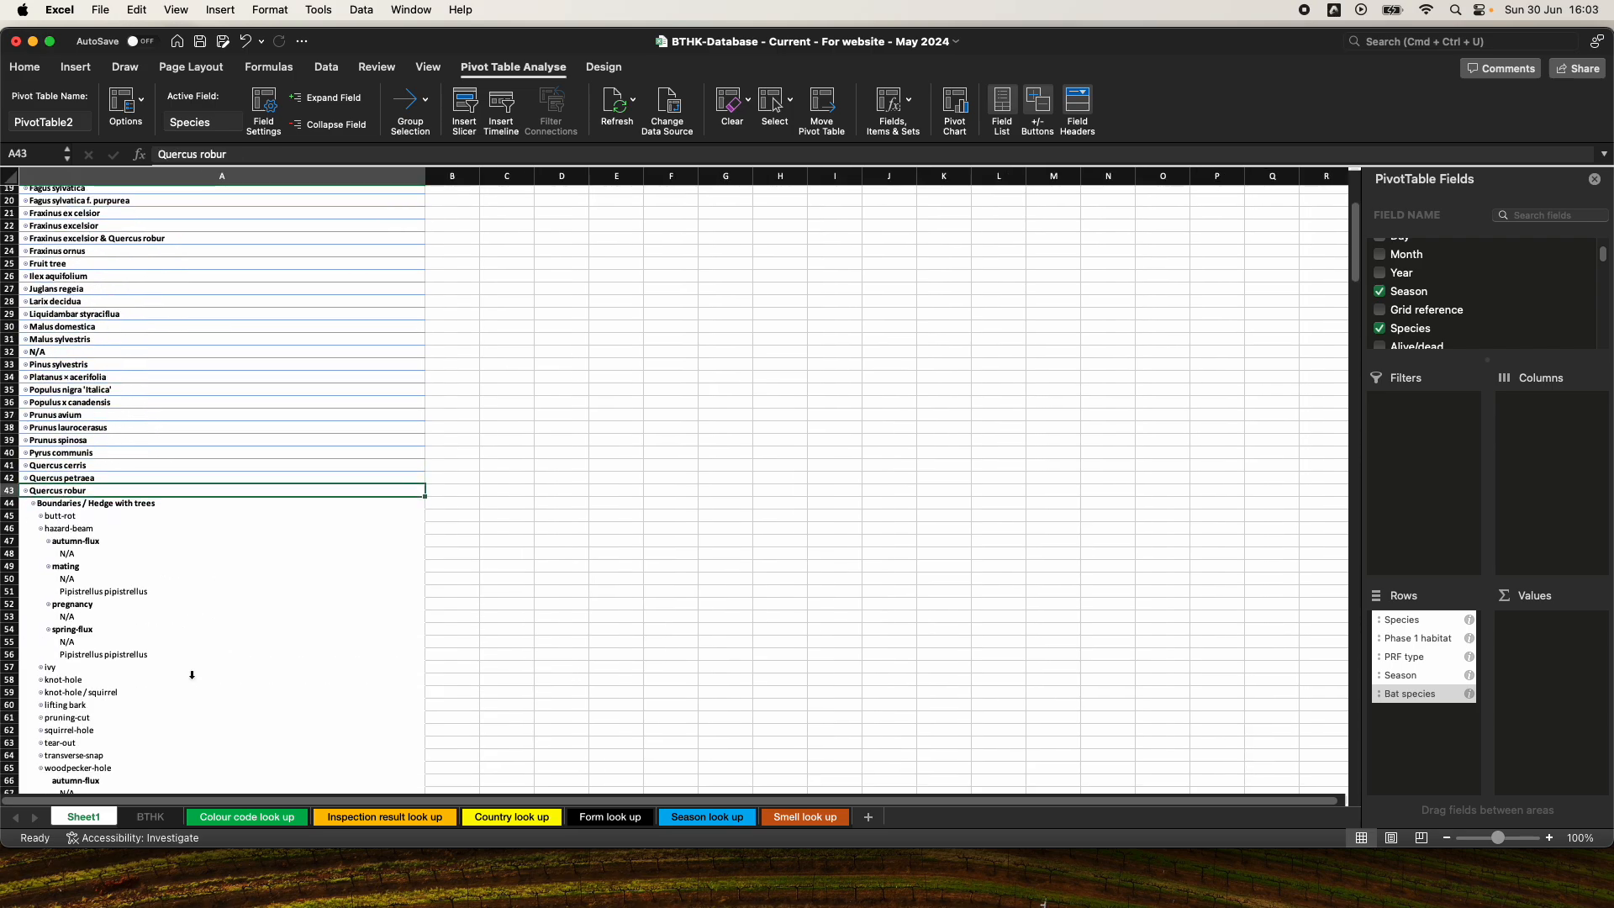
pyautogui.scroll(-1, 222, 618)
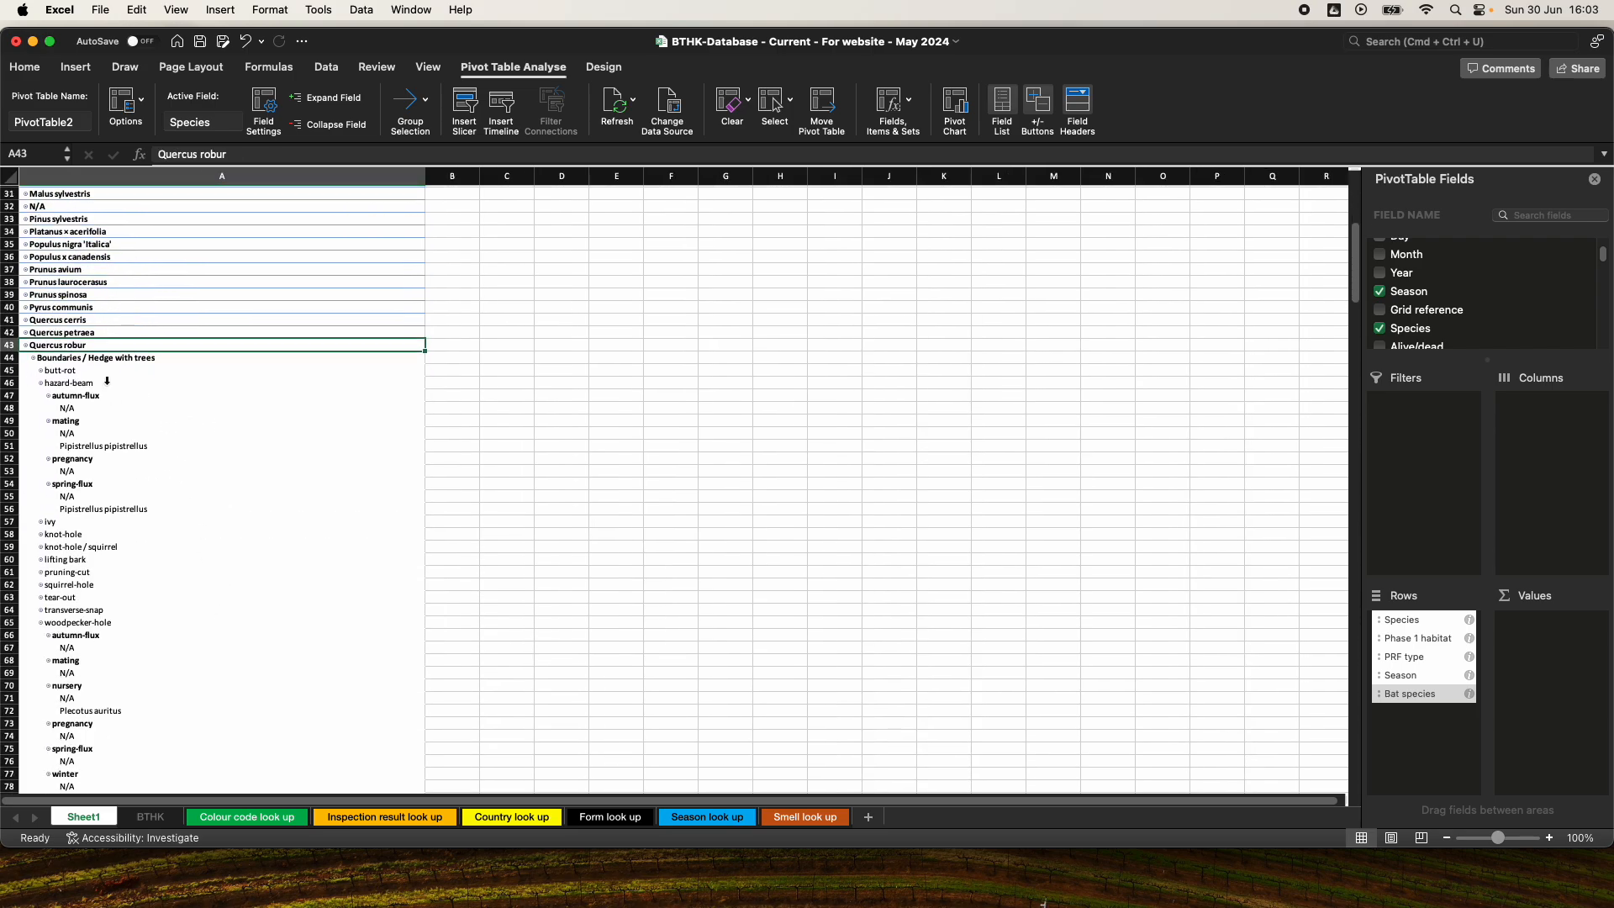
pyautogui.click(34, 359)
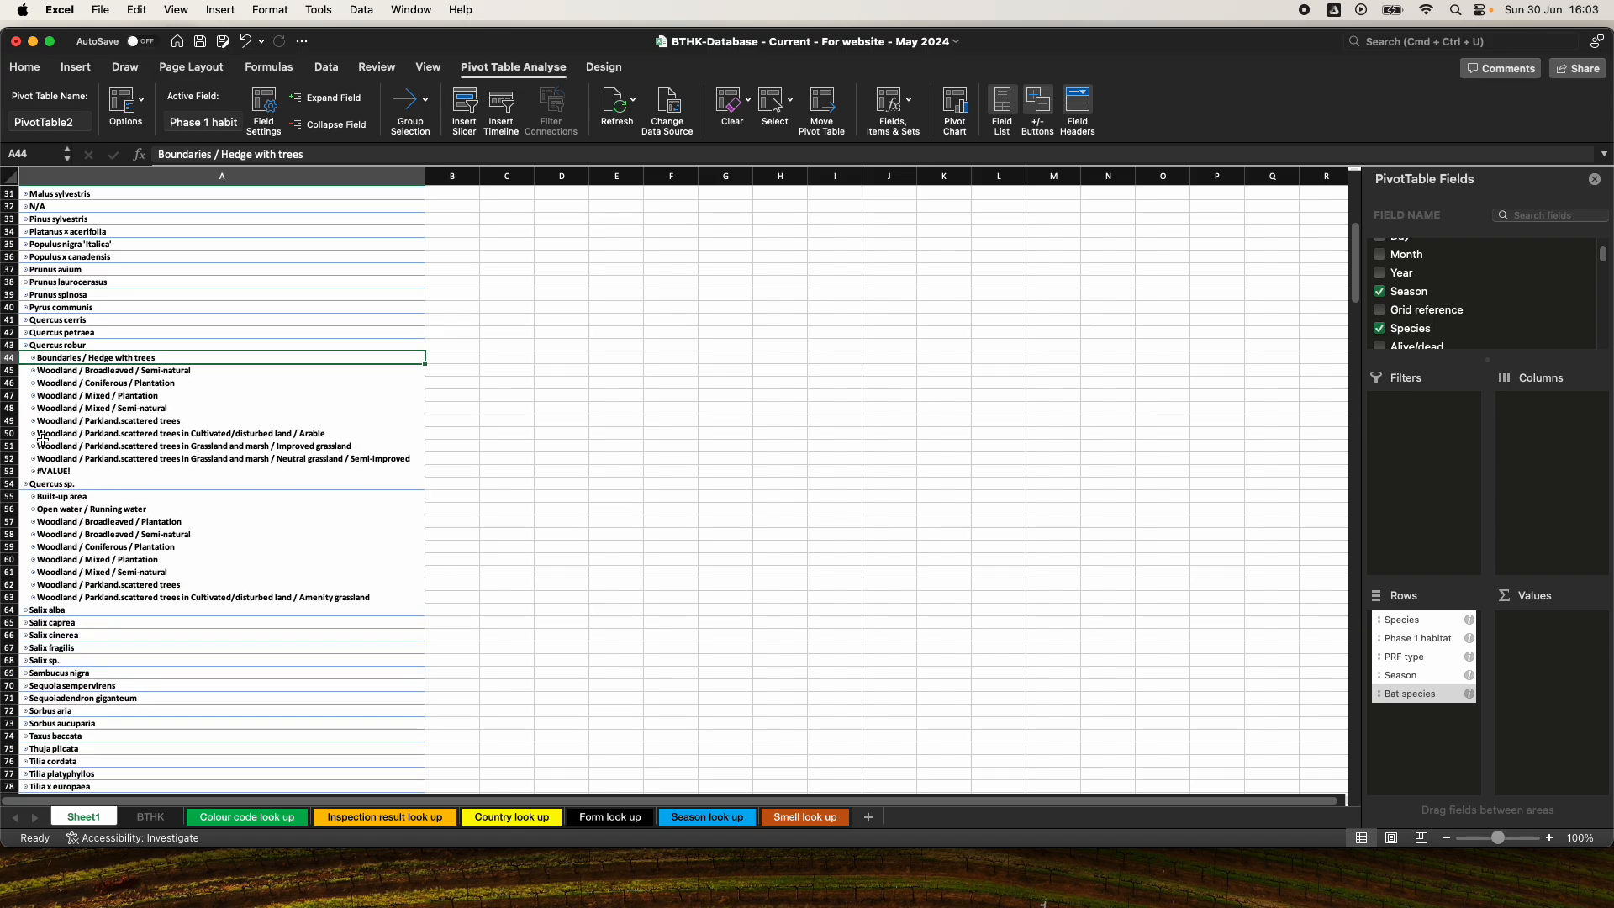
# Expand the Woodland / Broadleaved / Semi-natural habitat under Quercus robur and collapse its hazard-beam group
pyautogui.click(32, 373)
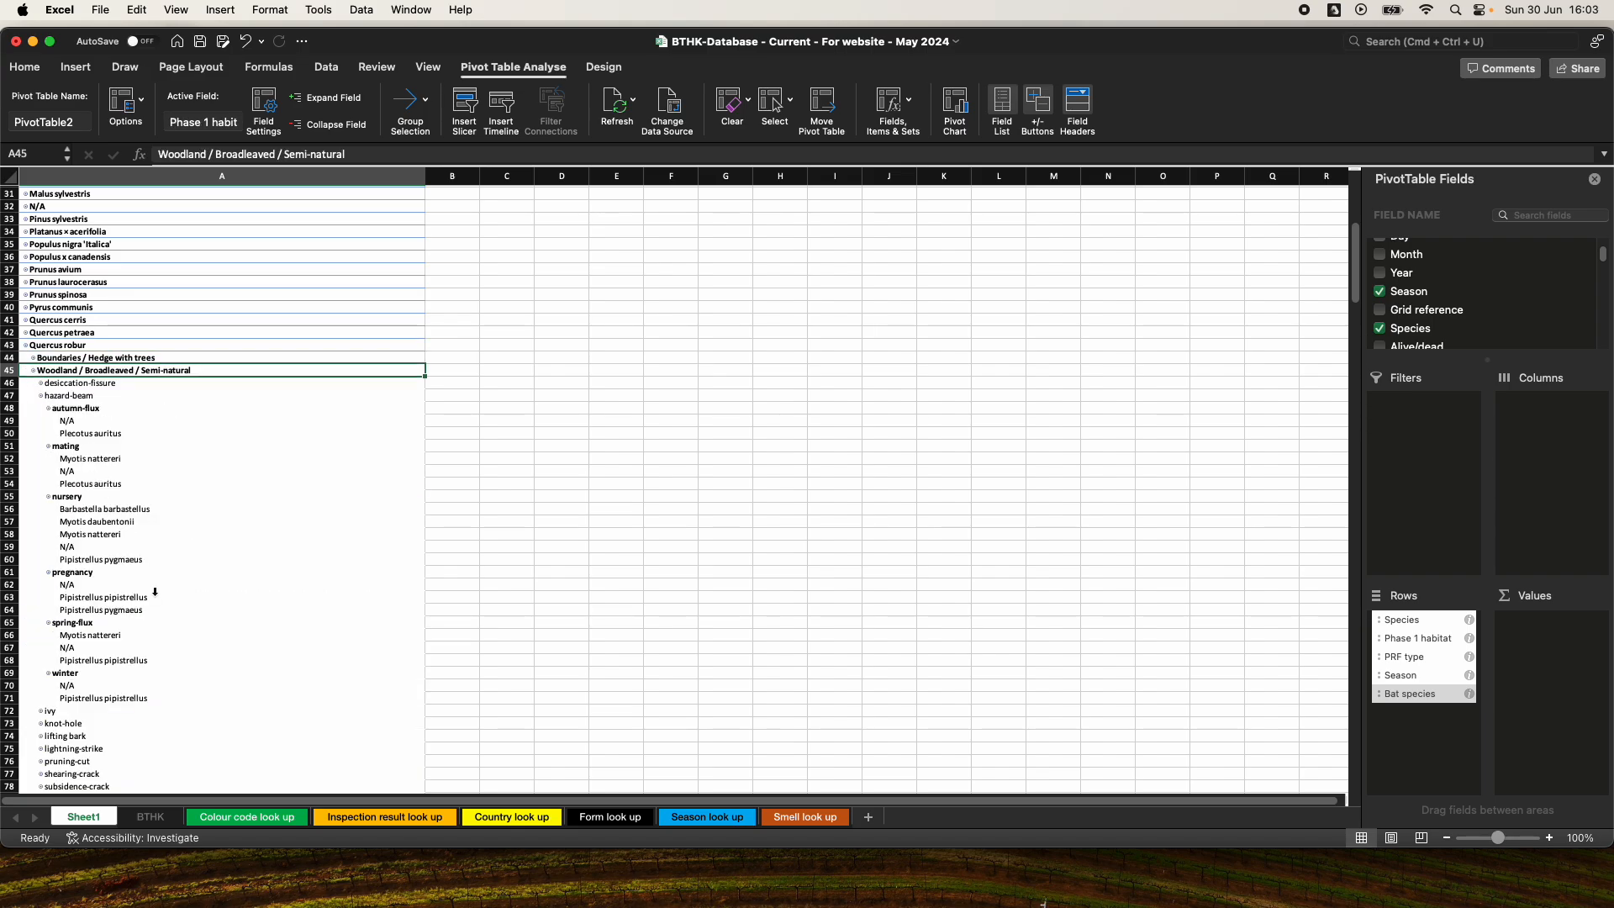
pyautogui.scroll(-3, 154, 592)
pyautogui.scroll(-2, 155, 591)
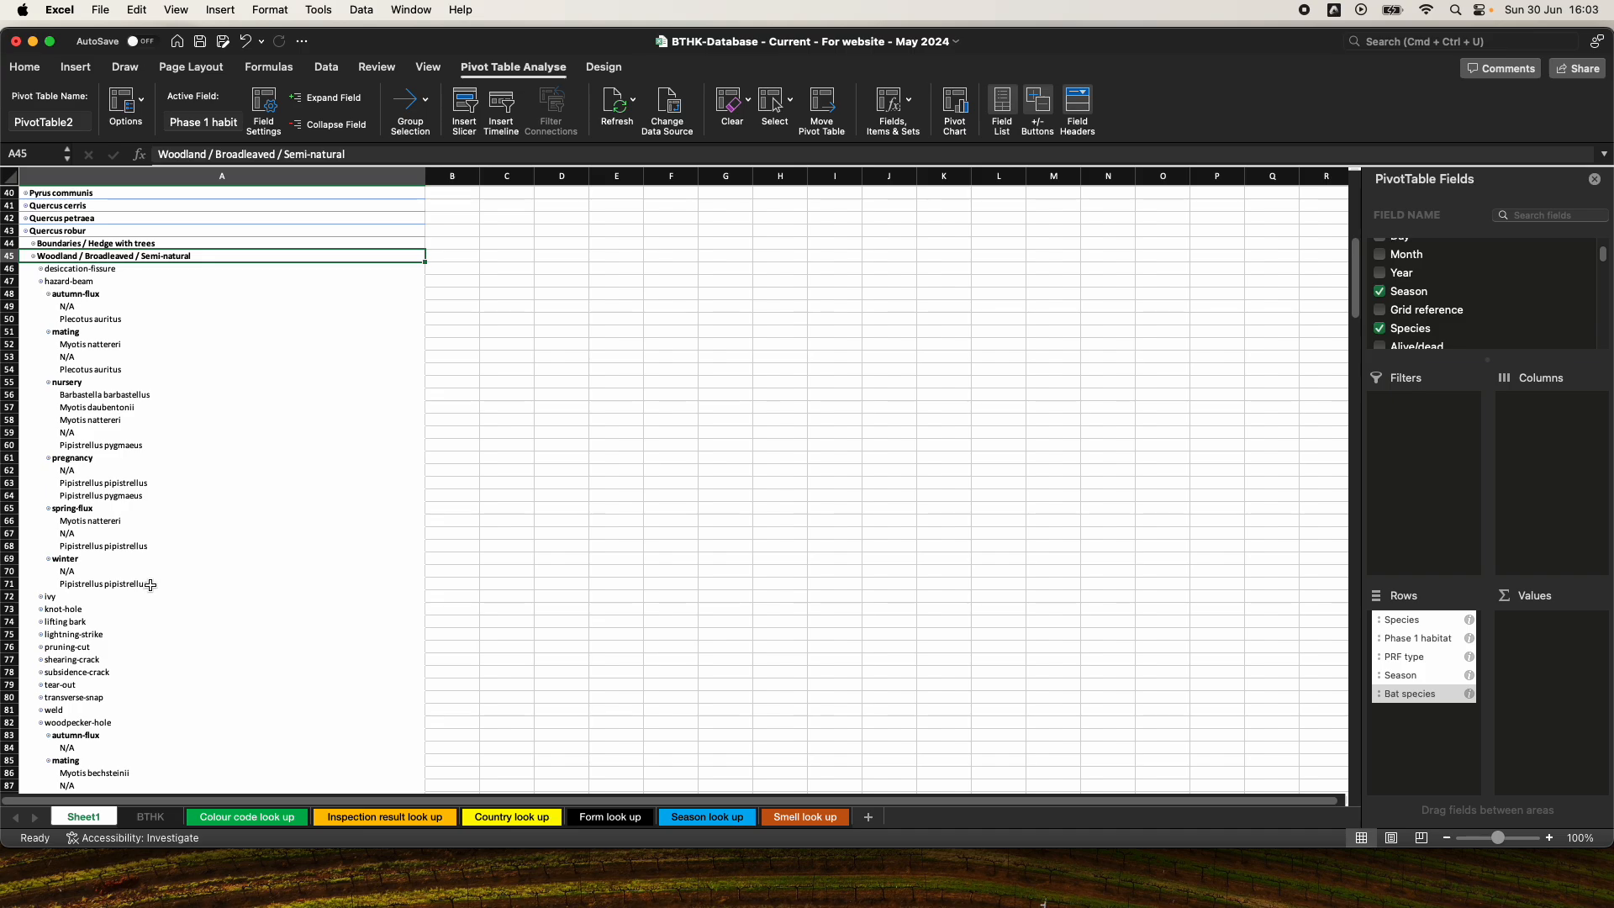
pyautogui.click(41, 281)
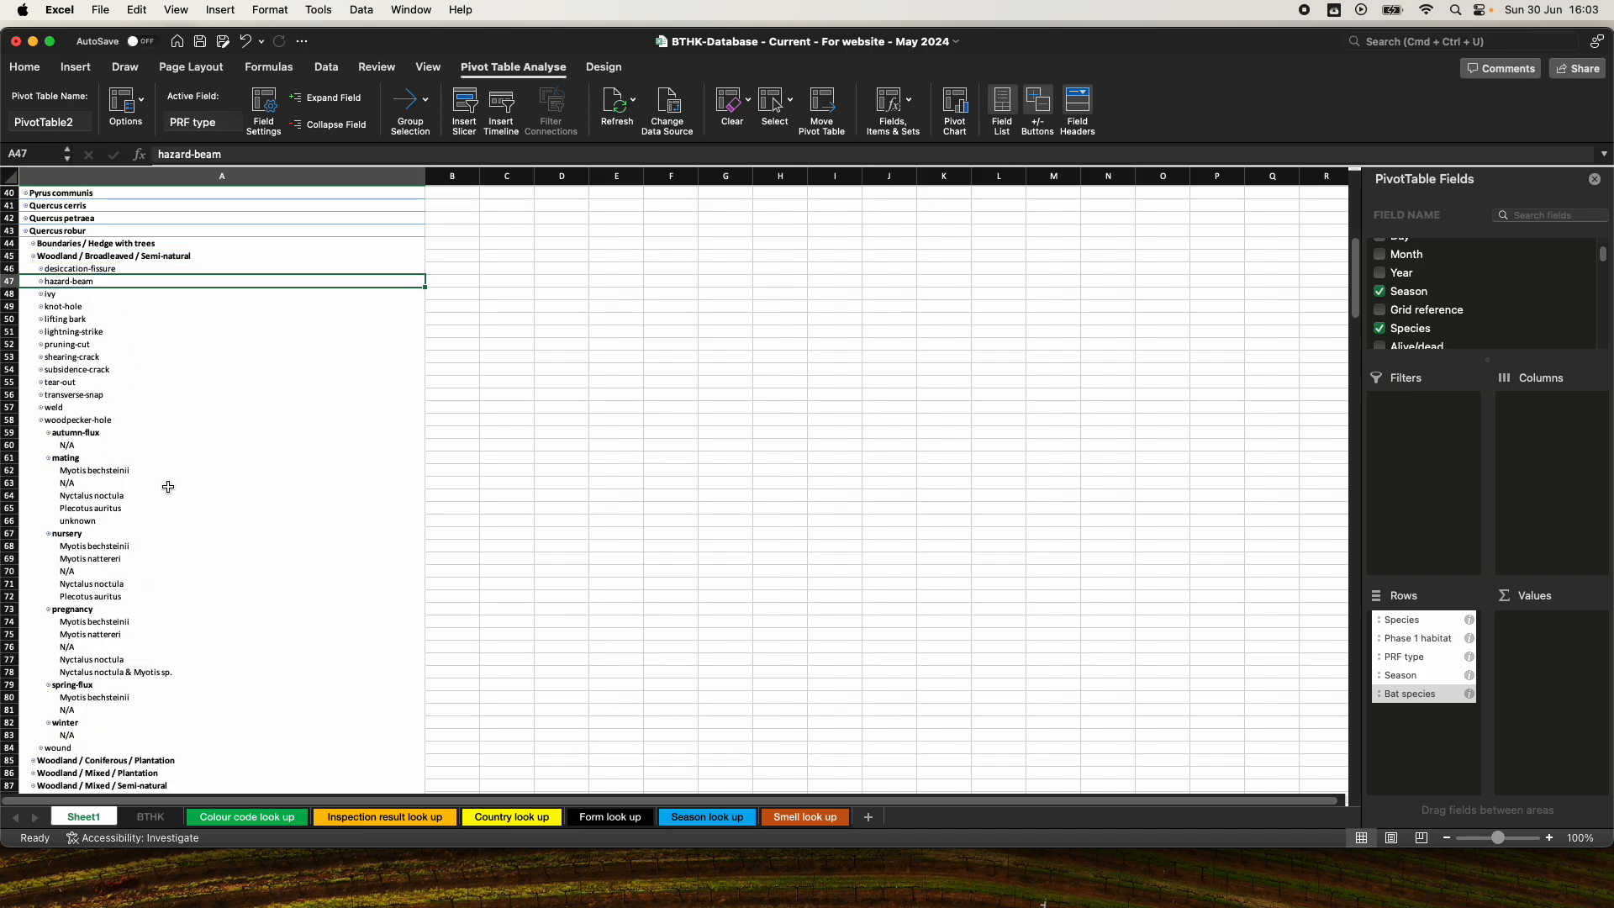
pyautogui.scroll(-3, 205, 526)
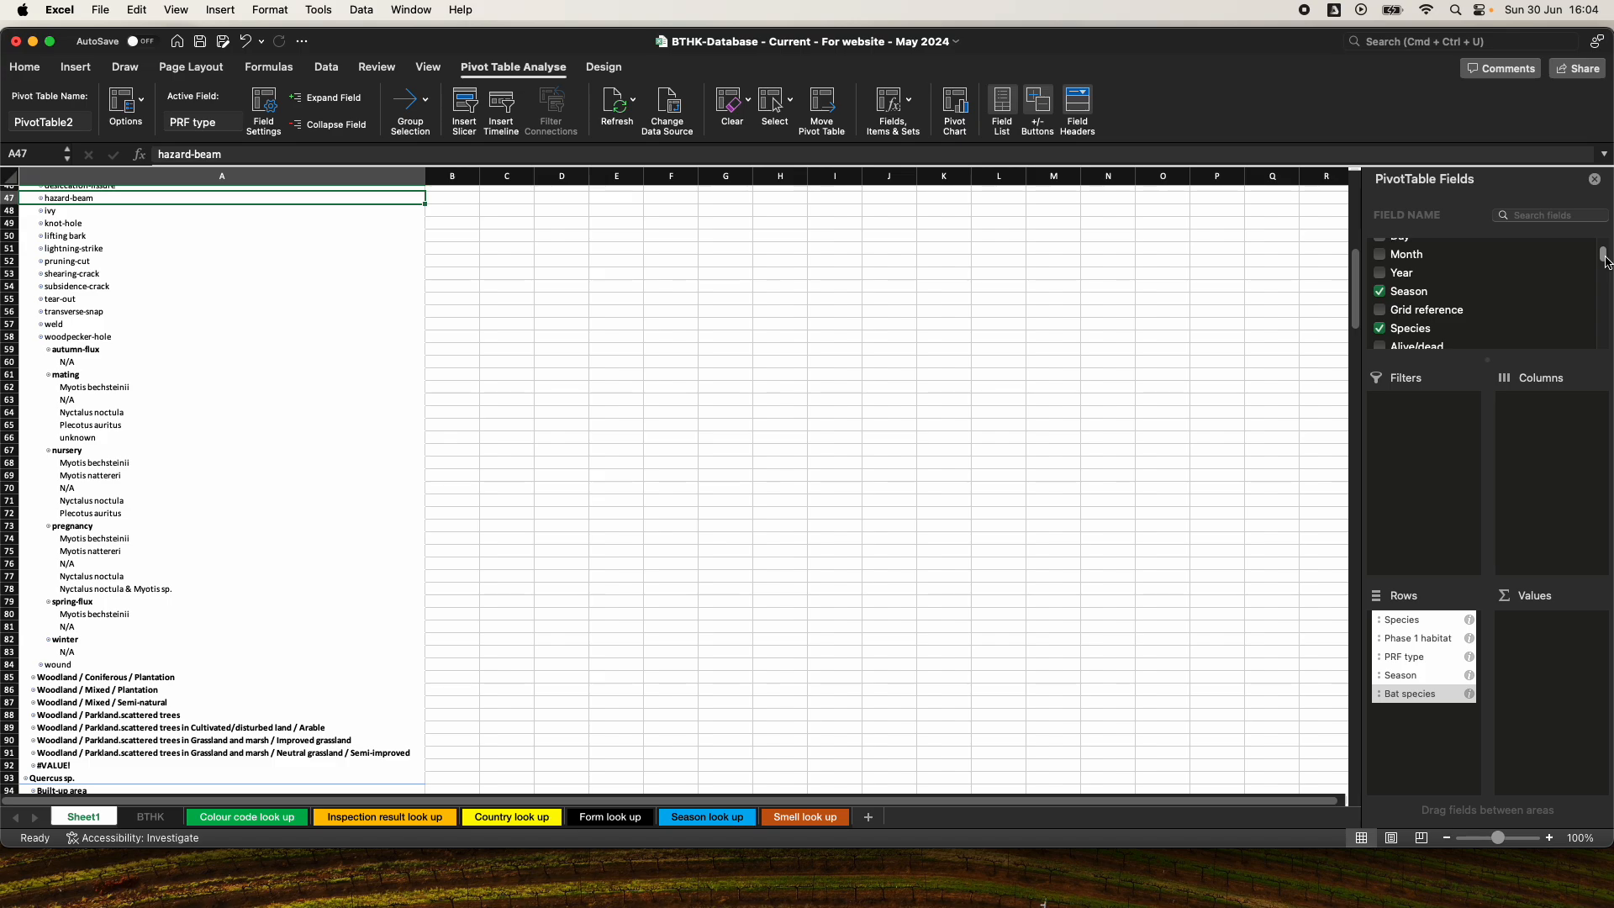
# Look briefly at the BTHK data sheet, and return to the woodpecker-hole breakdown on Sheet1
pyautogui.click(151, 818)
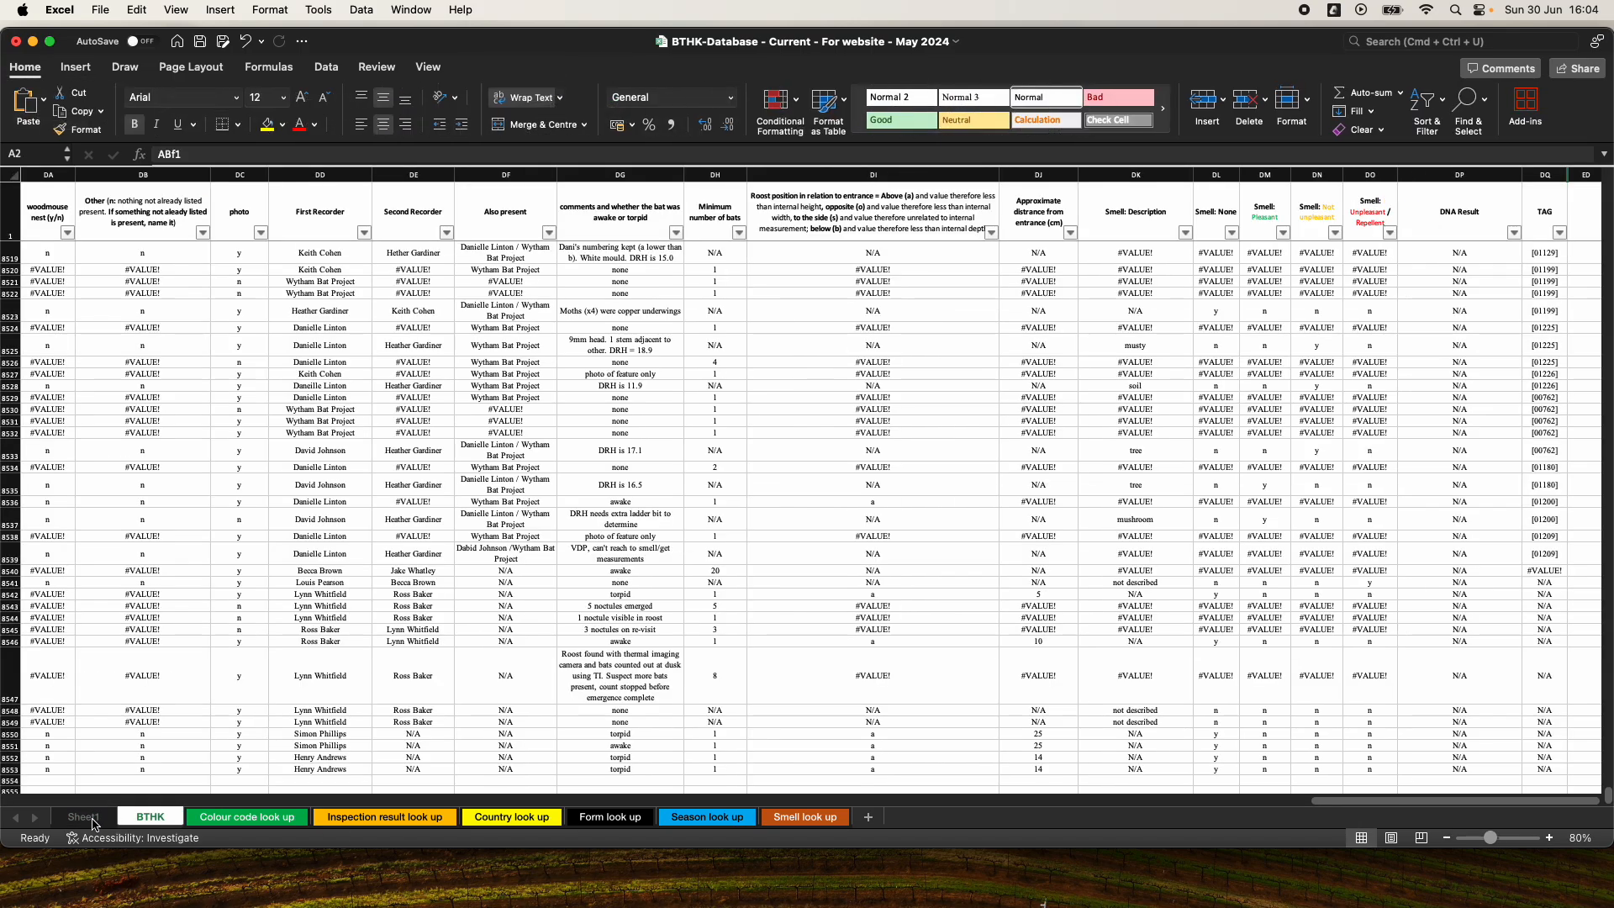
pyautogui.click(84, 818)
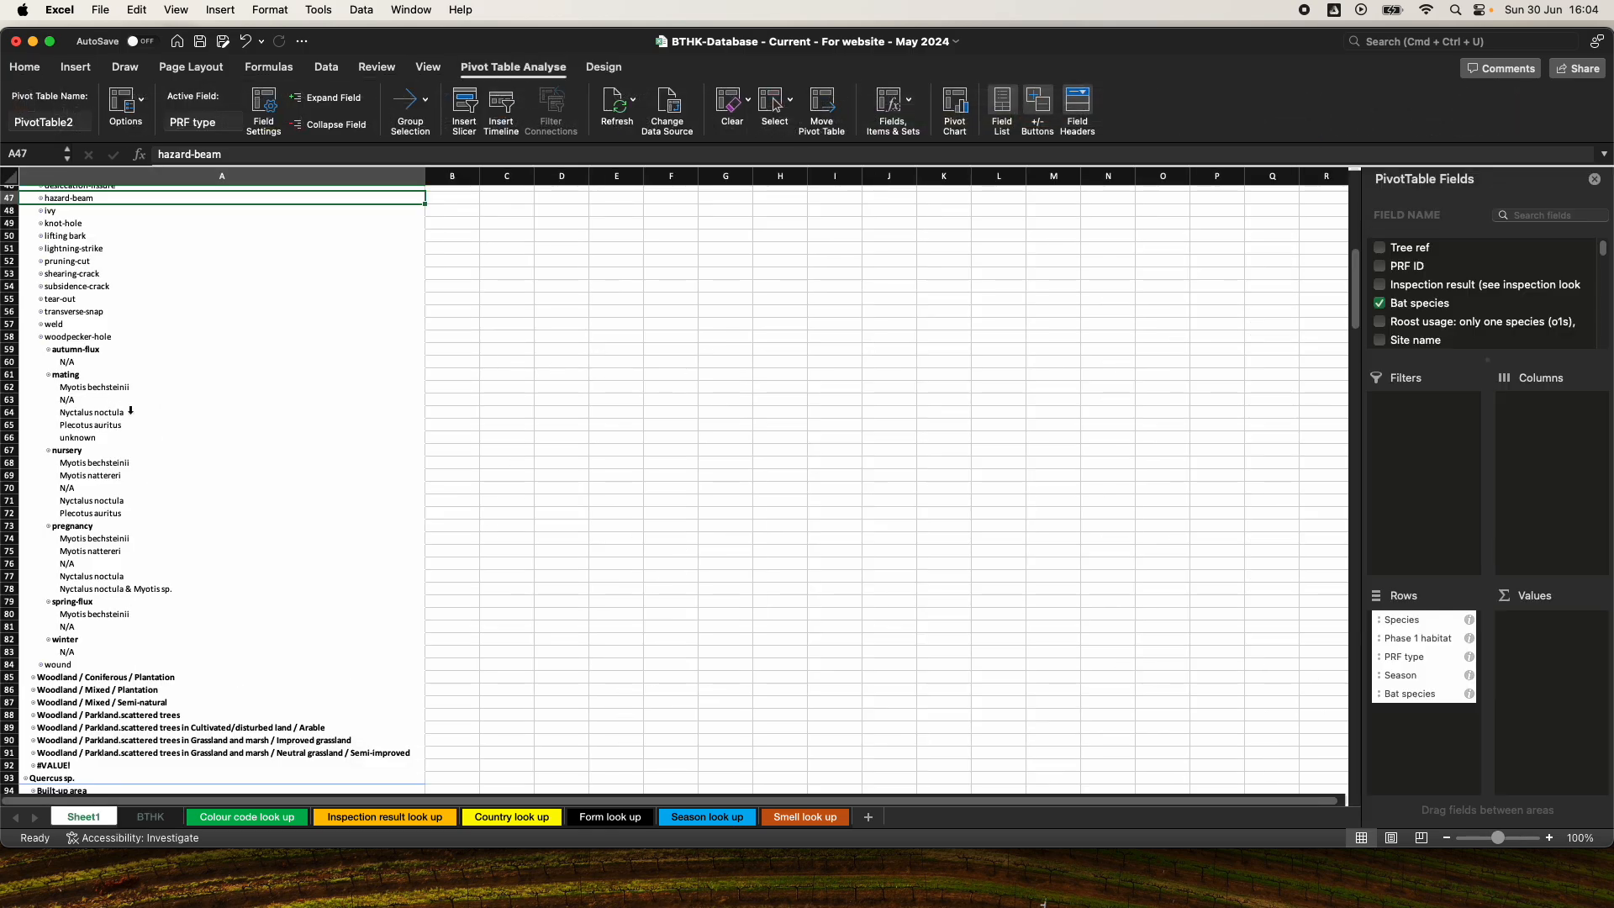
pyautogui.scroll(2, 130, 411)
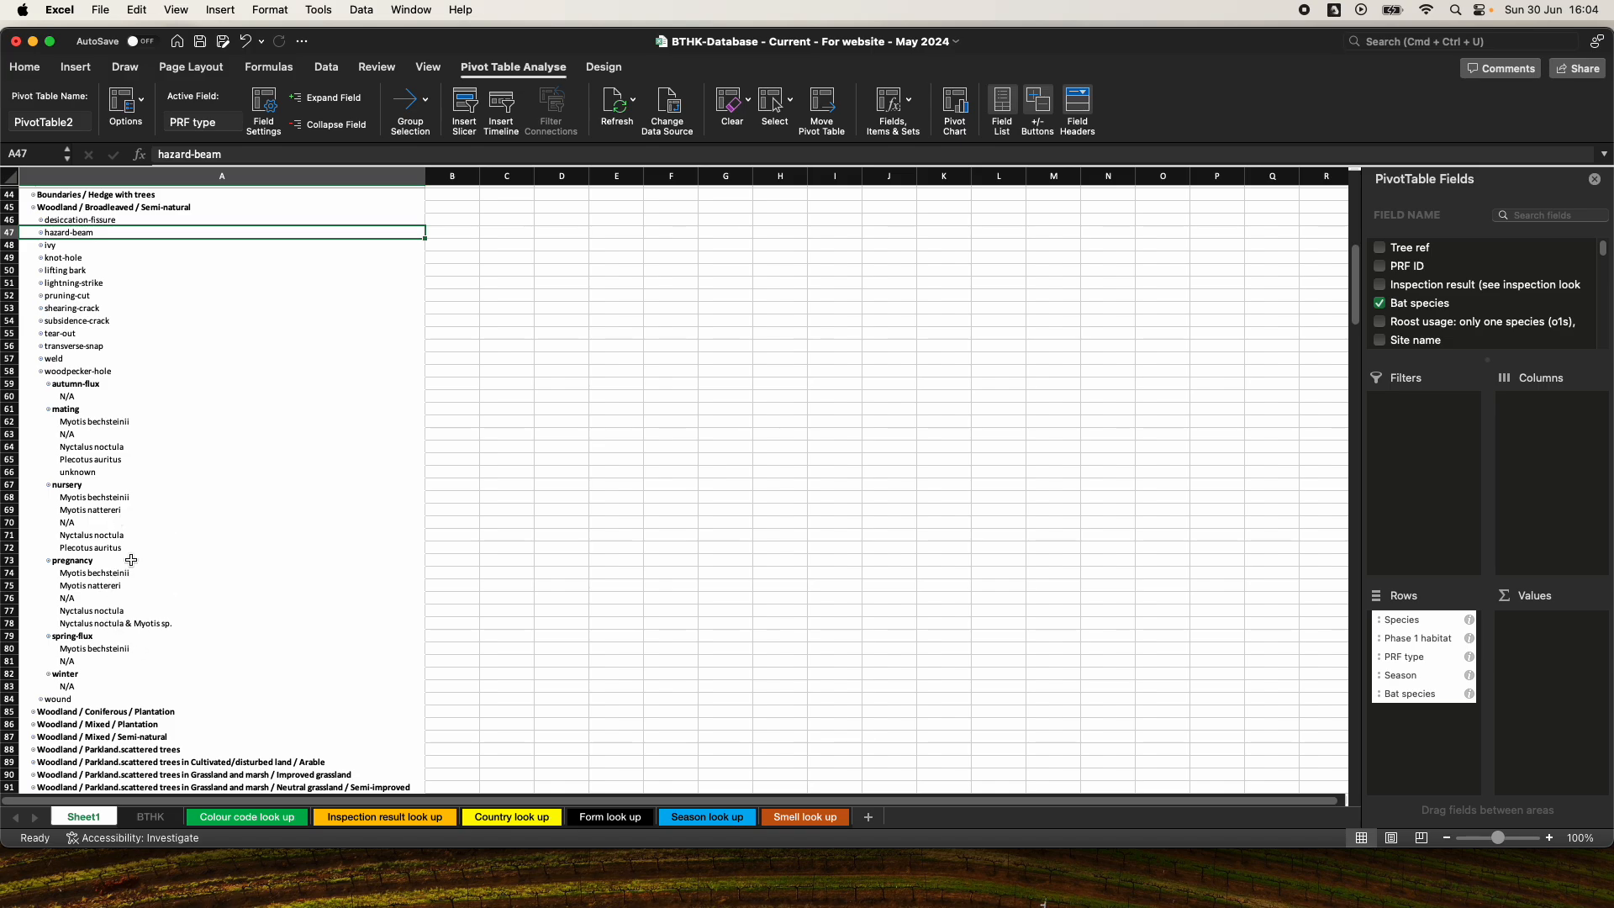
# On the BTHK sheet, filter the Species column to show only Quercus robur
pyautogui.click(152, 817)
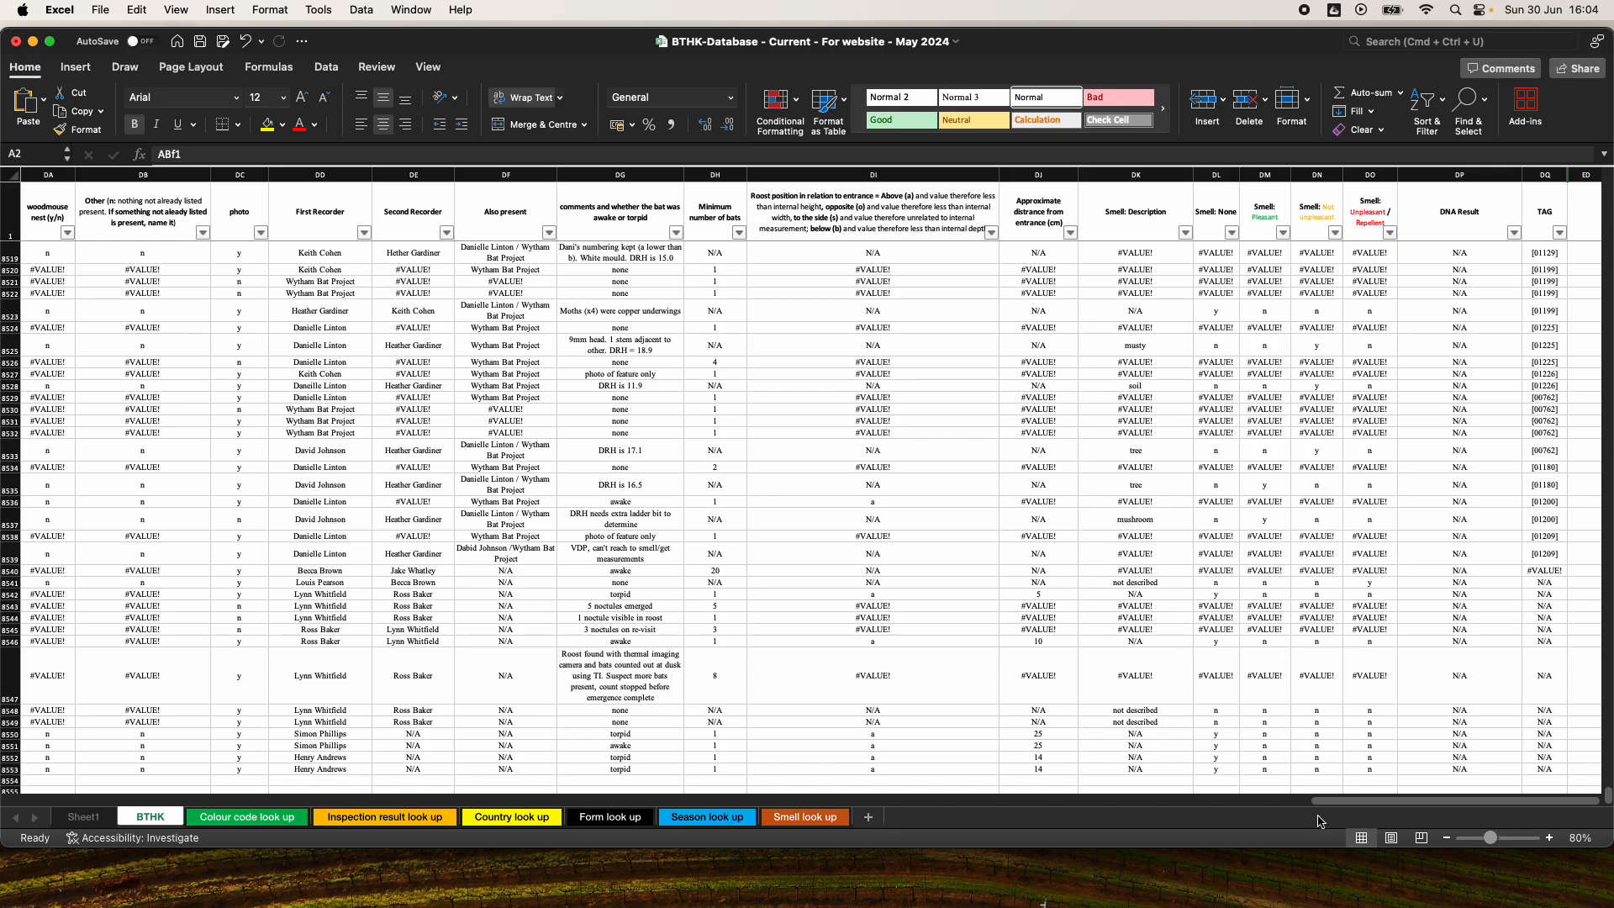
pyautogui.moveTo(1324, 802); pyautogui.dragTo(343, 802)
pyautogui.moveTo(198, 725); pyautogui.dragTo(25, 723)
pyautogui.scroll(20, 608, 659)
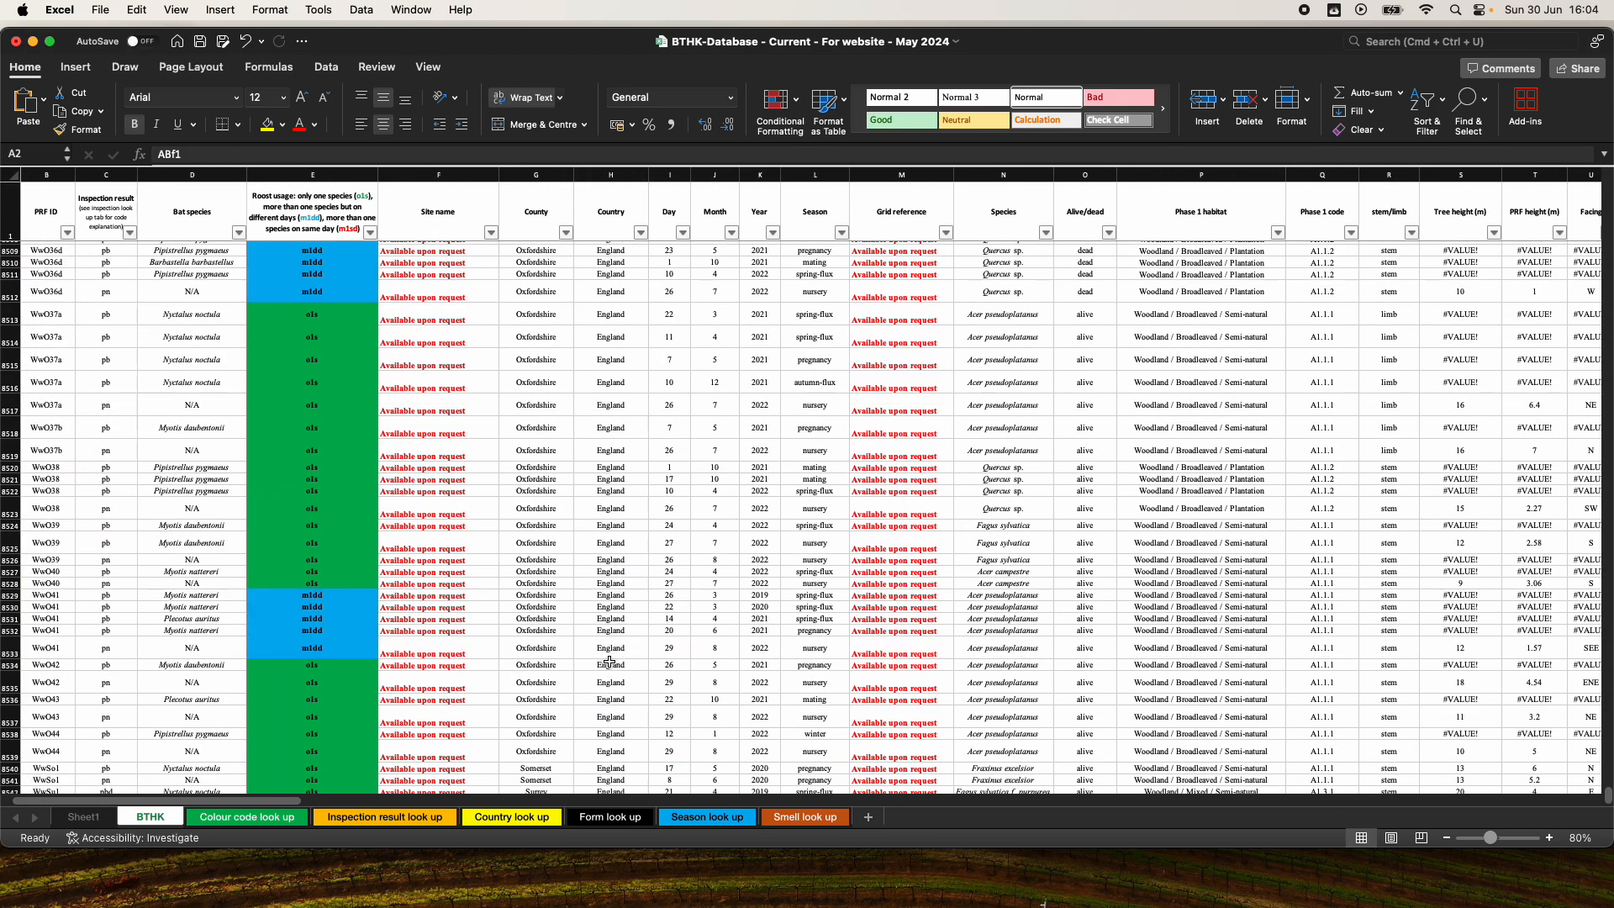
pyautogui.rightClick(1017, 733)
pyautogui.press('Escape')
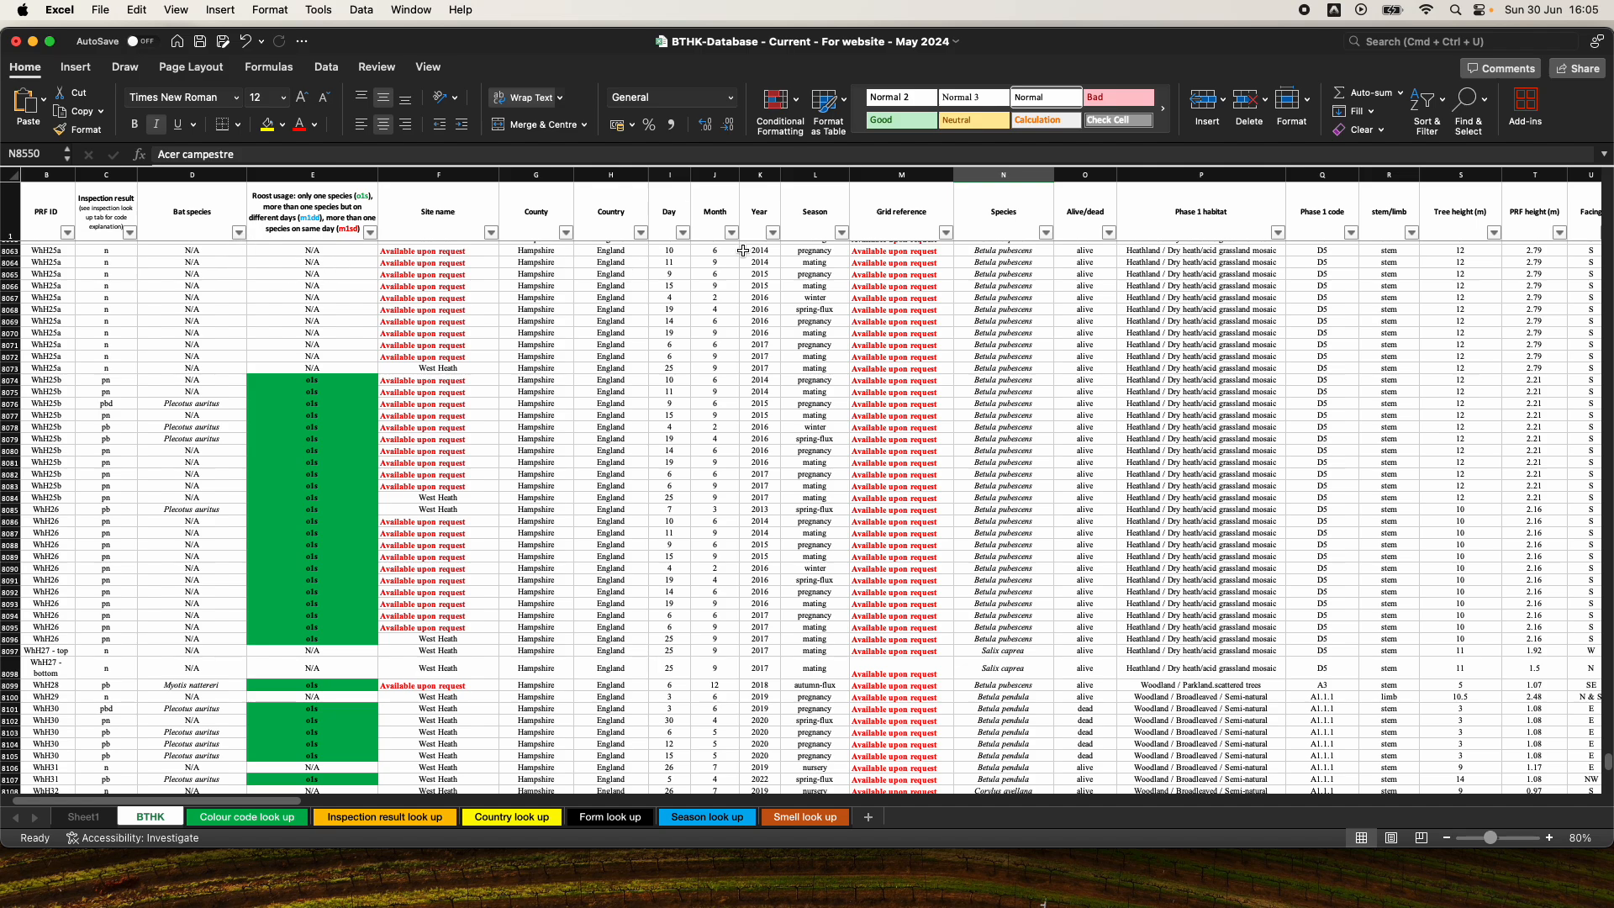
pyautogui.click(1047, 233)
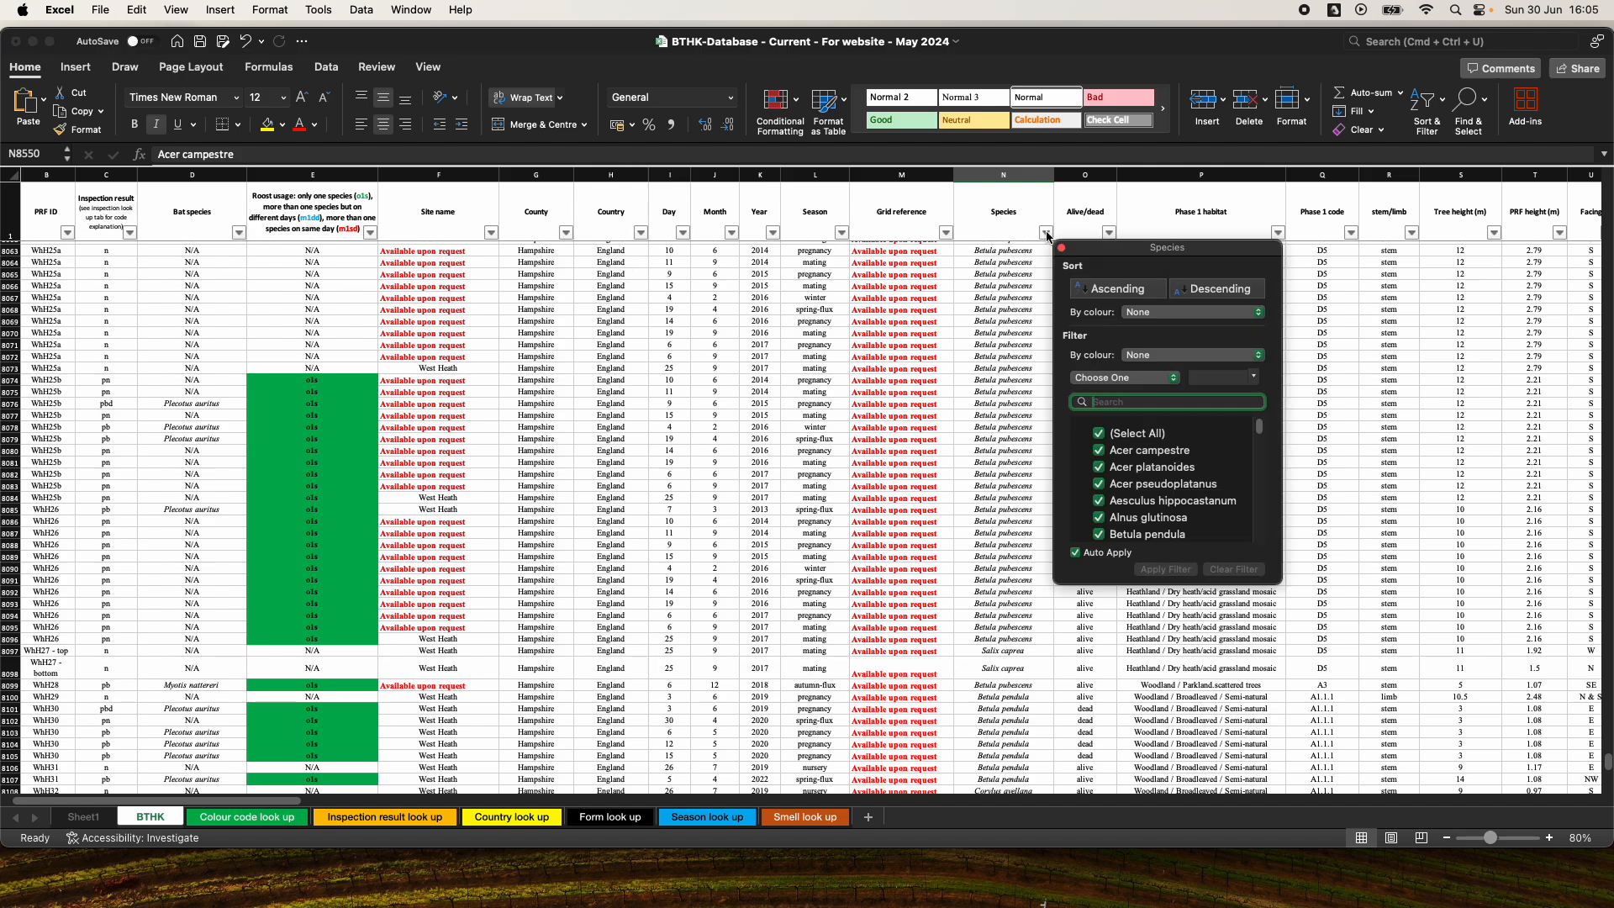
pyautogui.click(1101, 434)
pyautogui.scroll(-10, 1166, 502)
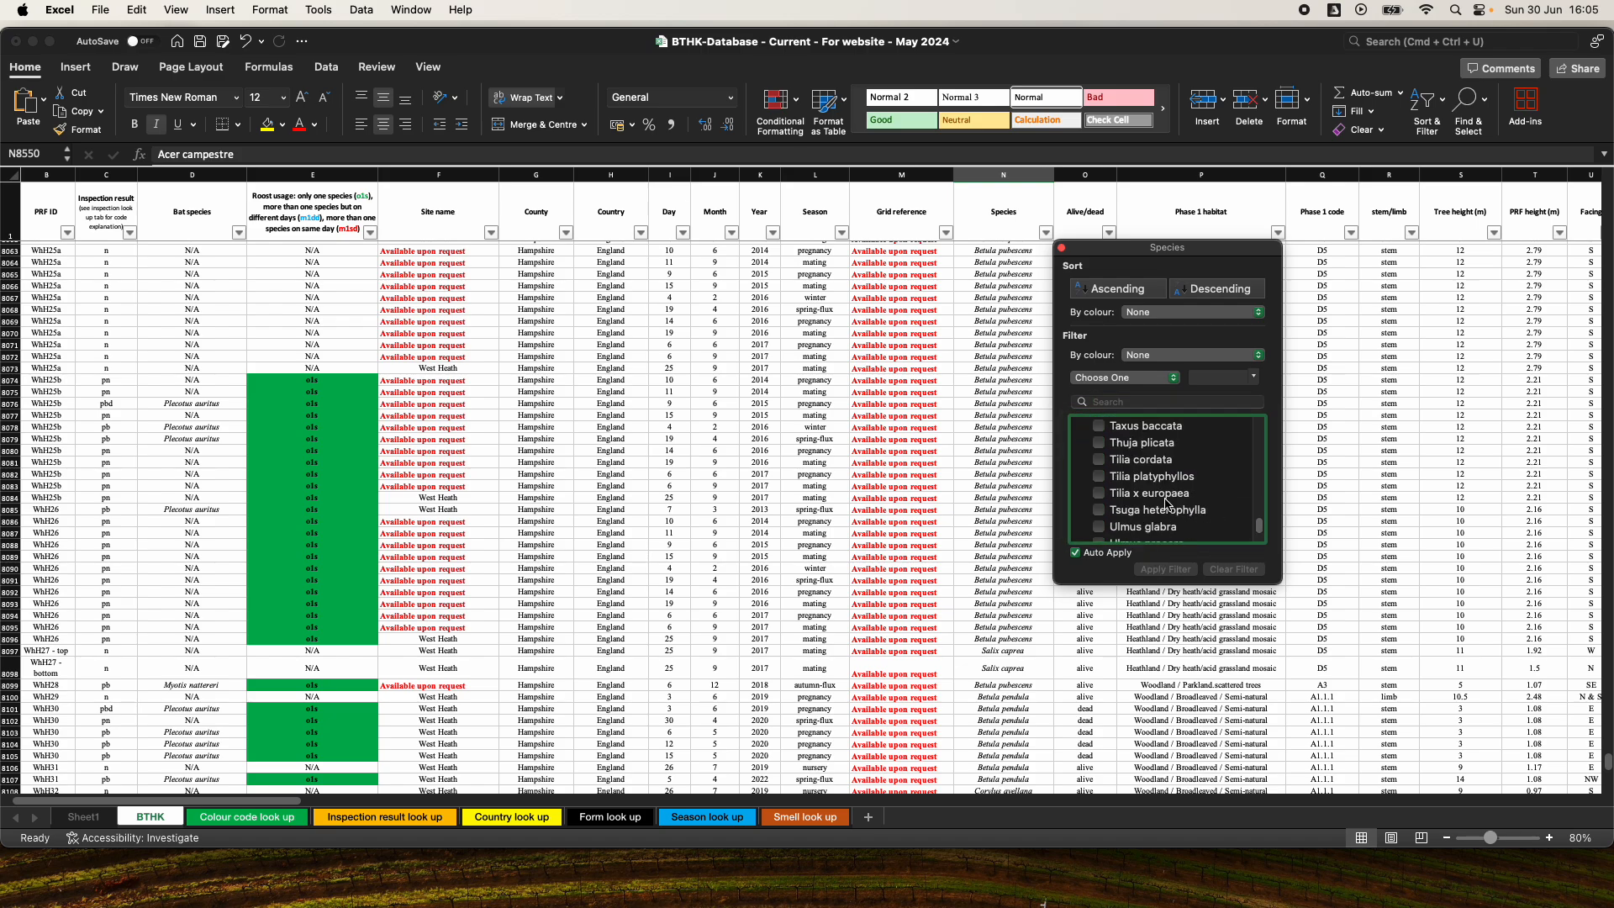
pyautogui.scroll(5, 1166, 502)
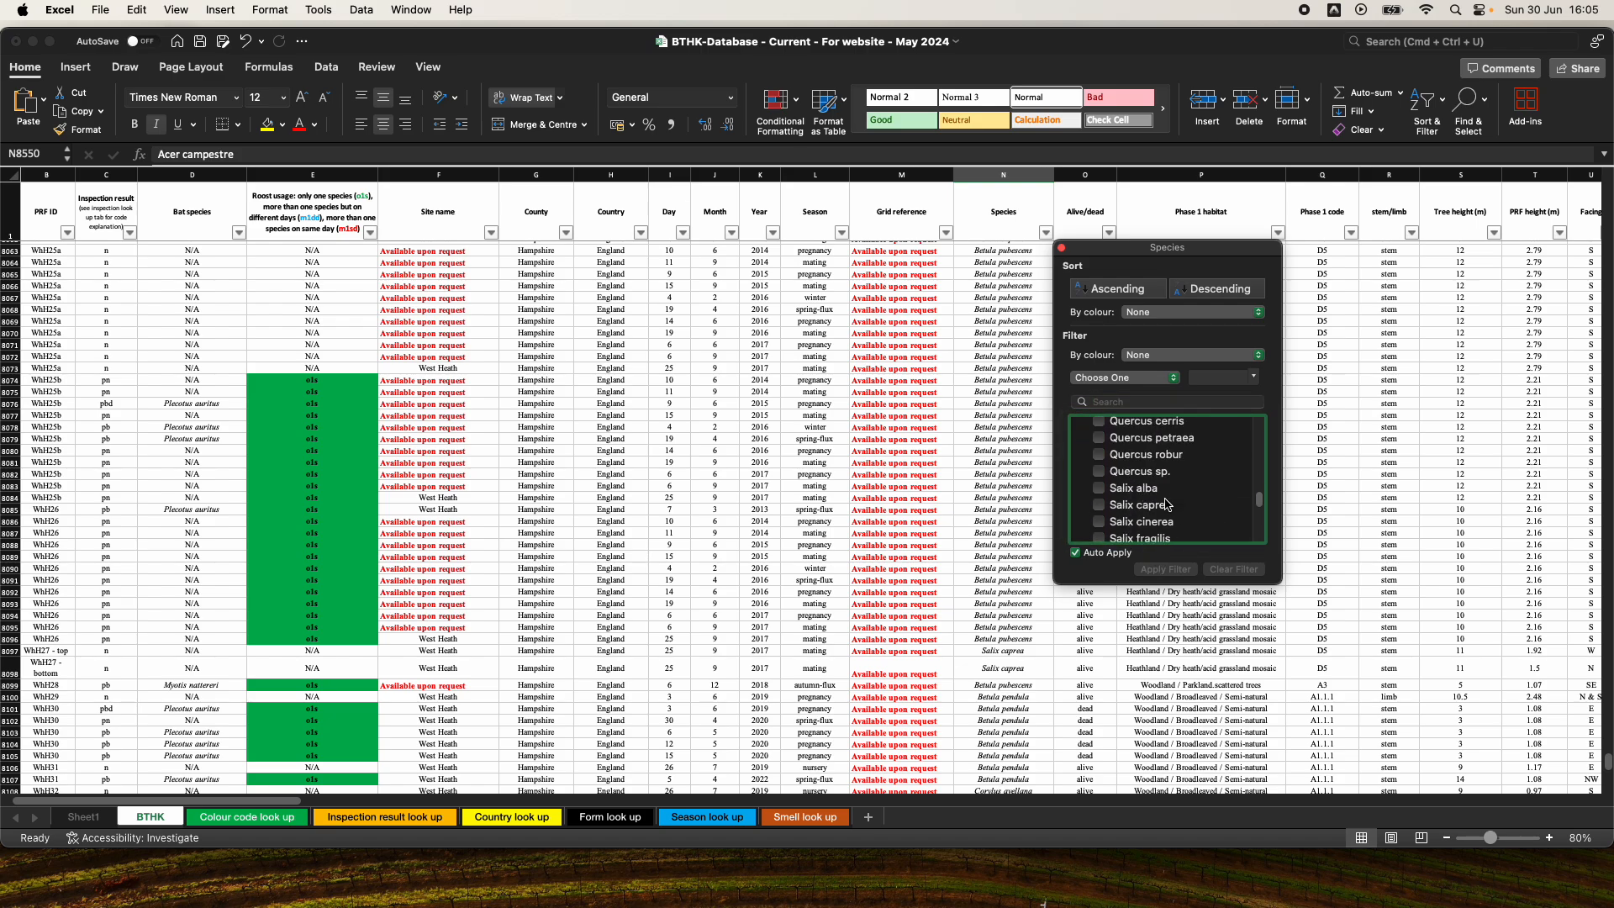
pyautogui.click(1098, 453)
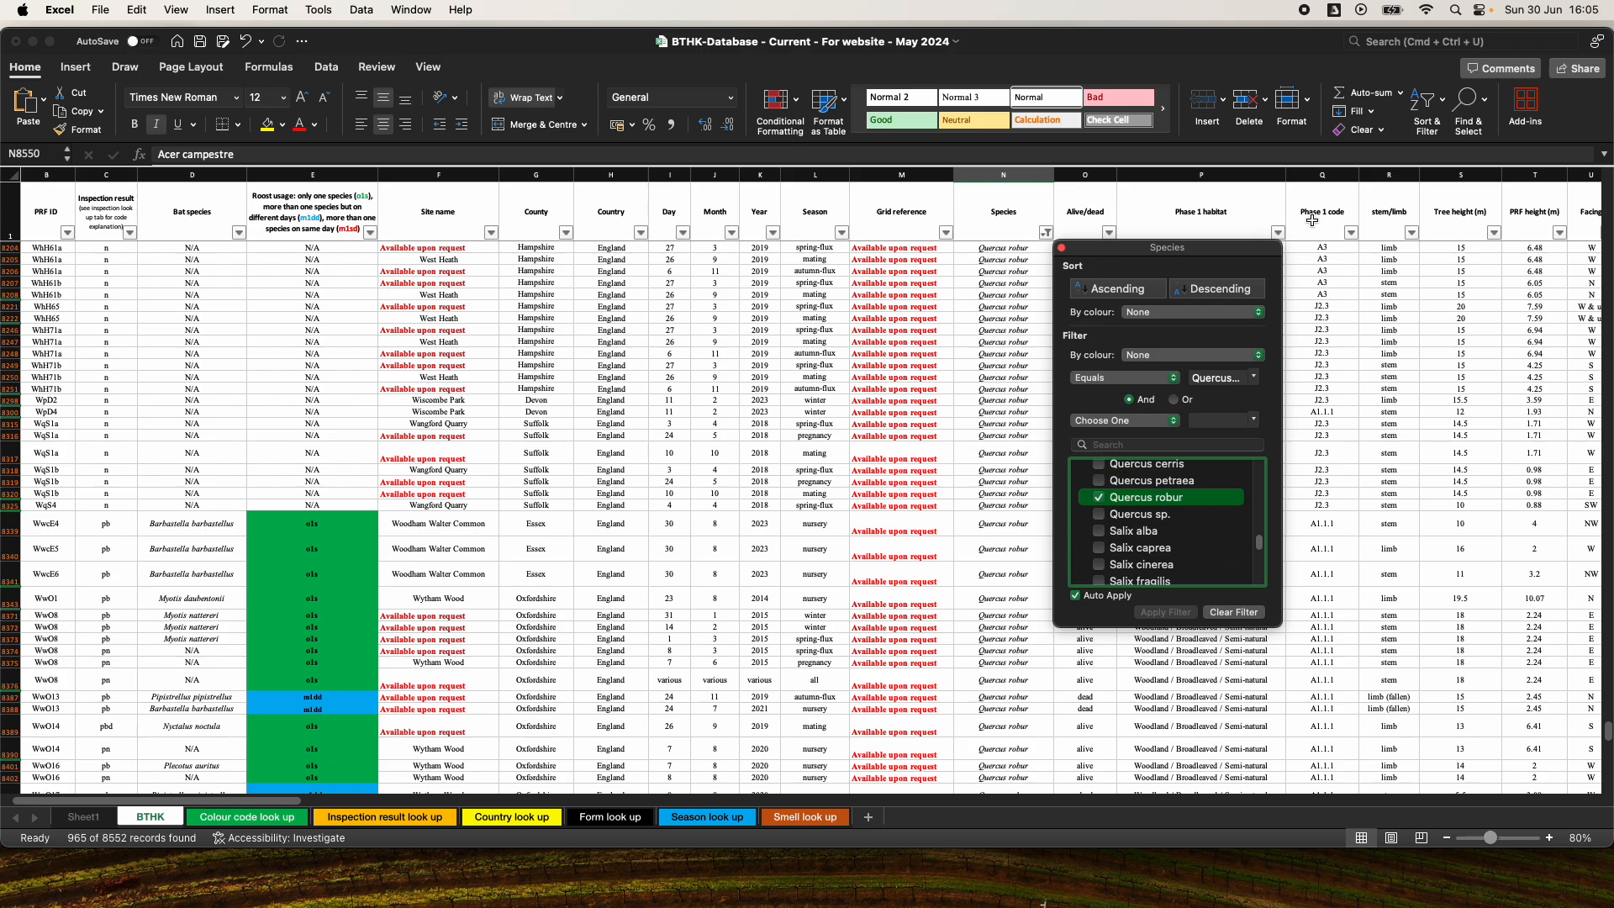
# Filter the Phase 1 habitat column to show only Woodland / Broadleaved / Semi-natural
pyautogui.click(1278, 232)
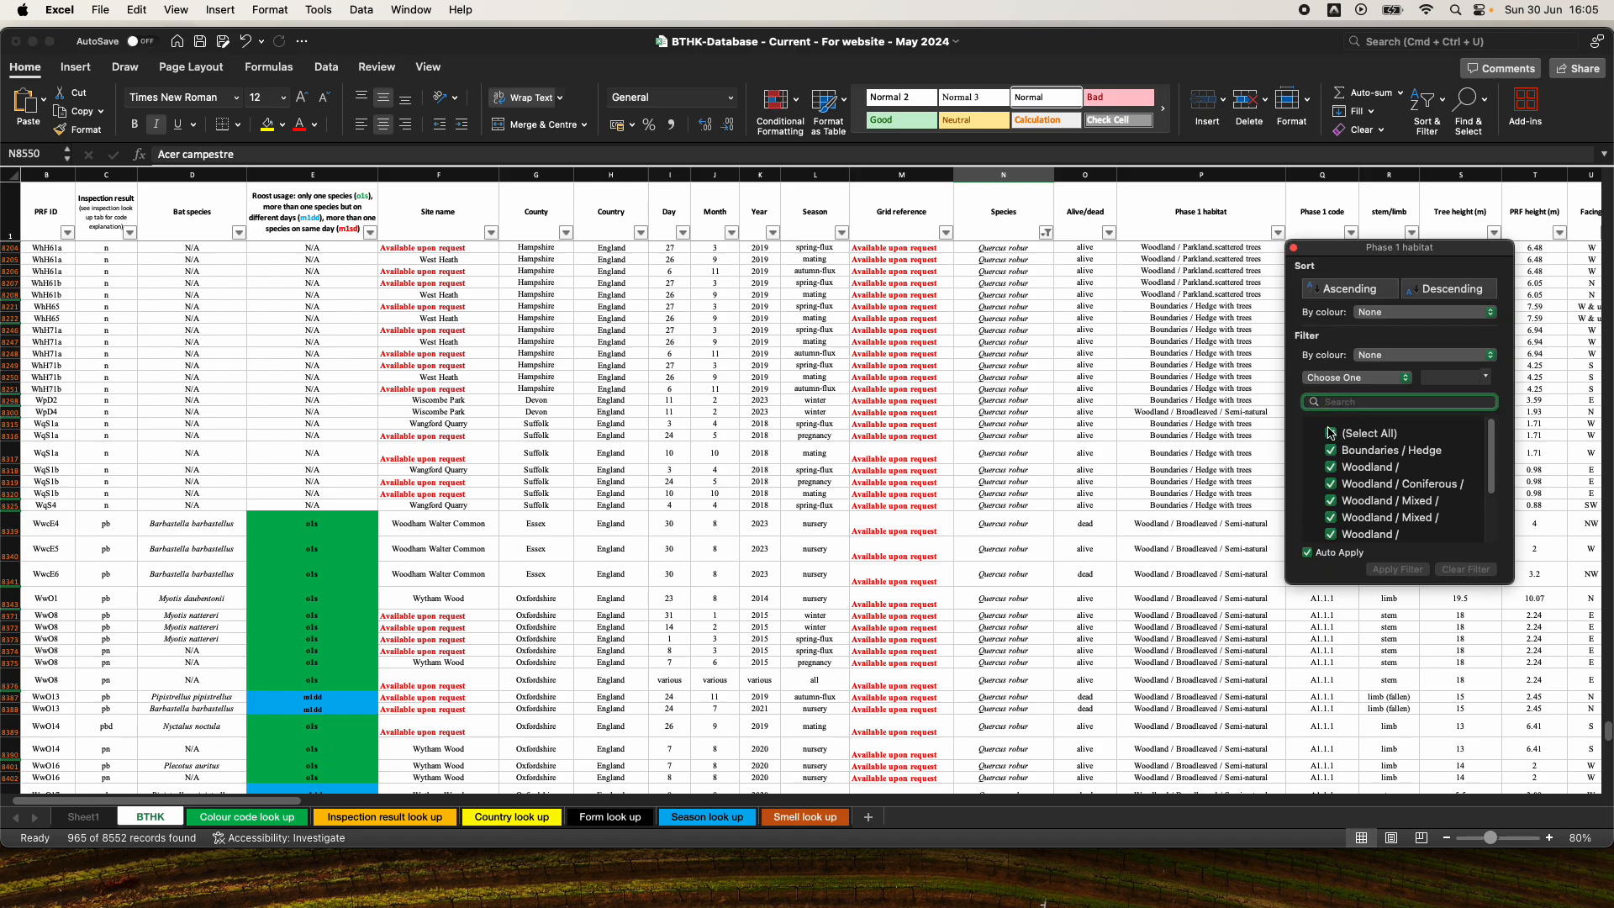
pyautogui.click(1330, 433)
pyautogui.scroll(-3, 1402, 469)
pyautogui.scroll(-2, 1402, 469)
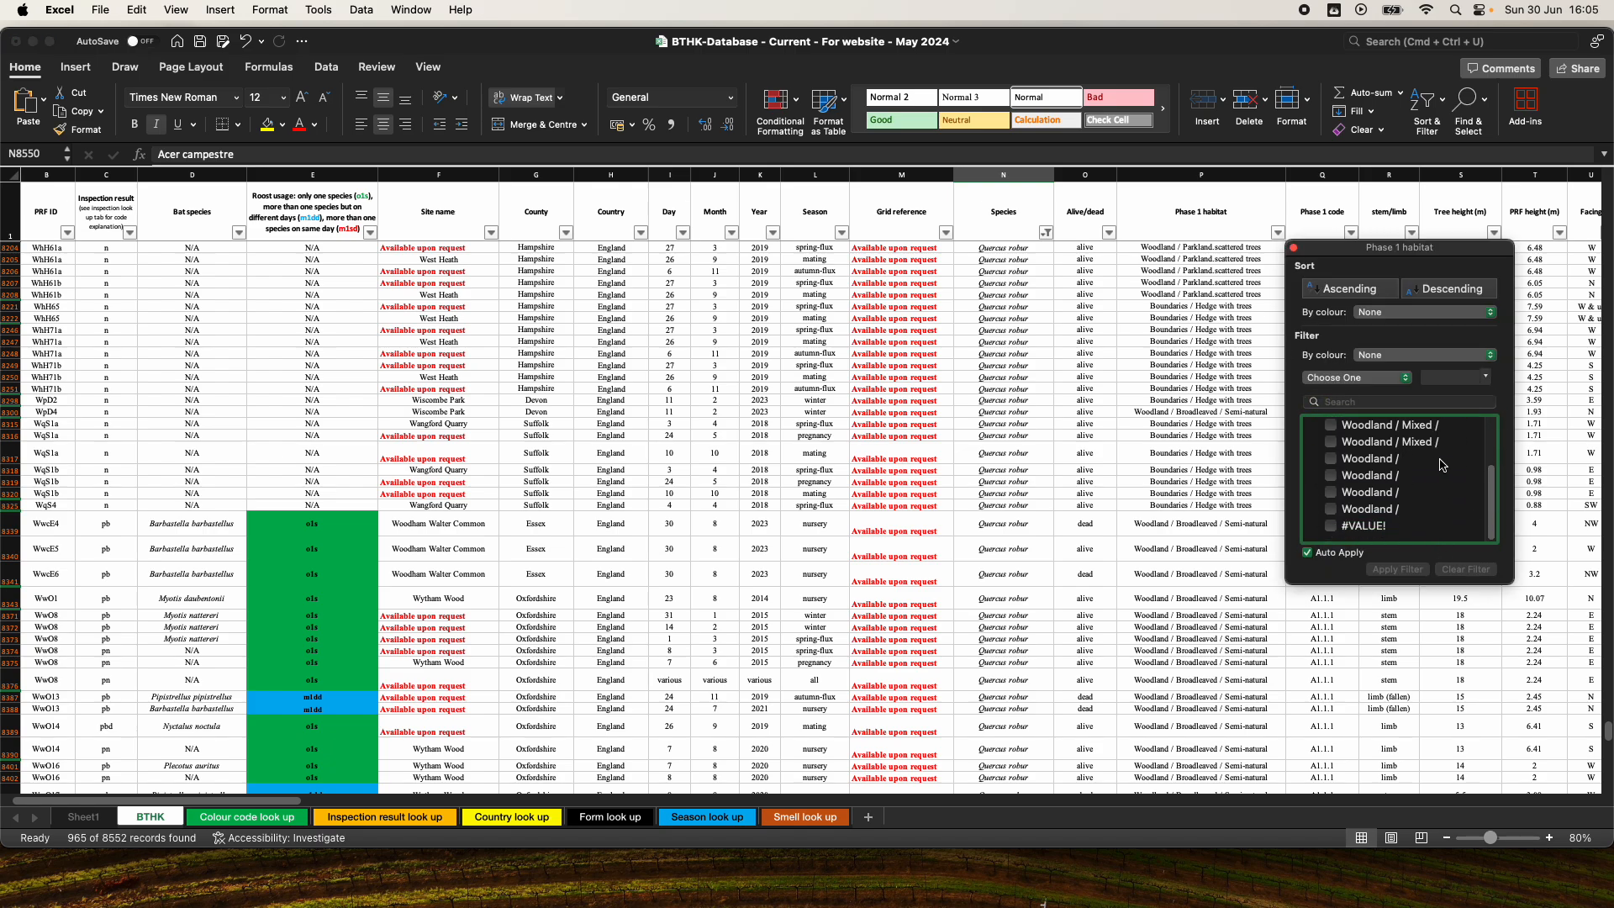
pyautogui.scroll(5, 1442, 465)
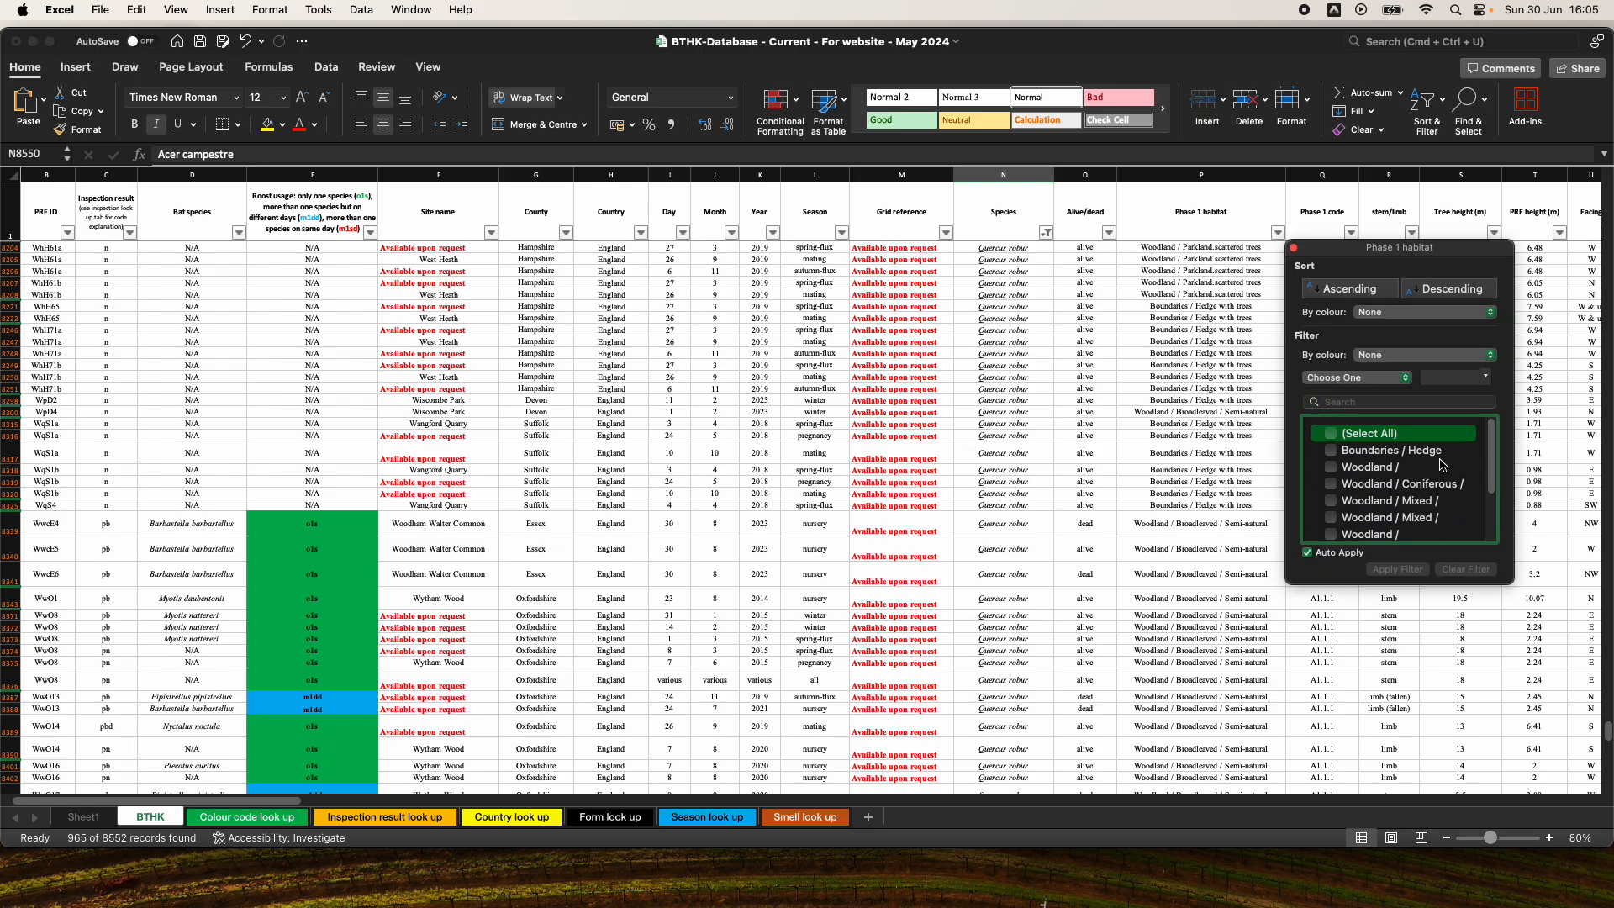
pyautogui.click(1383, 467)
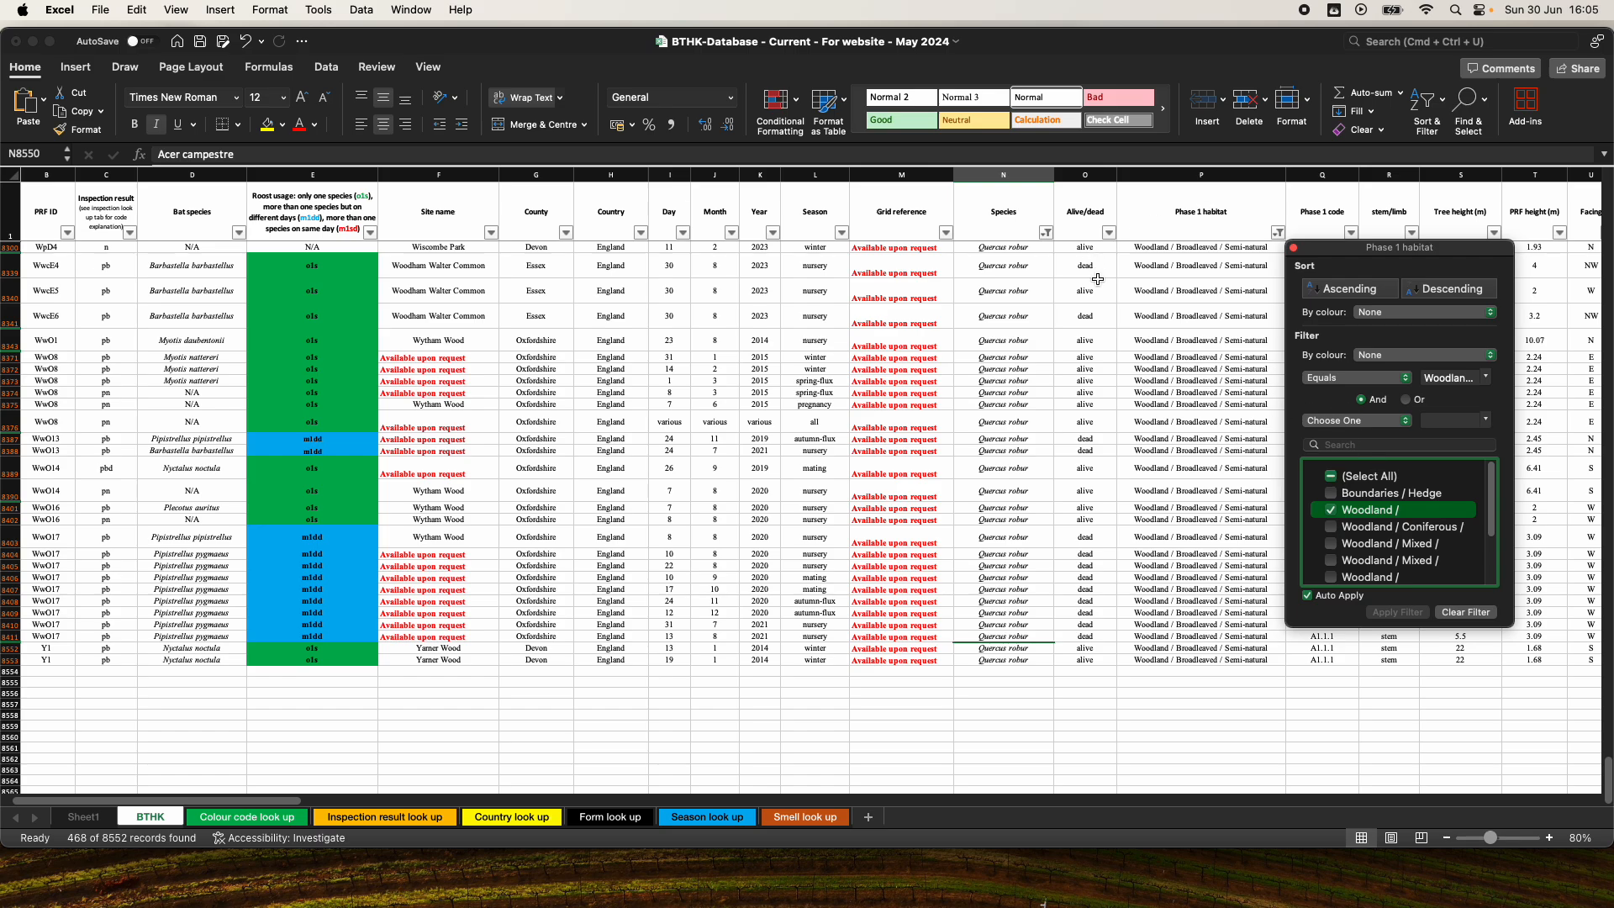
pyautogui.click(1475, 189)
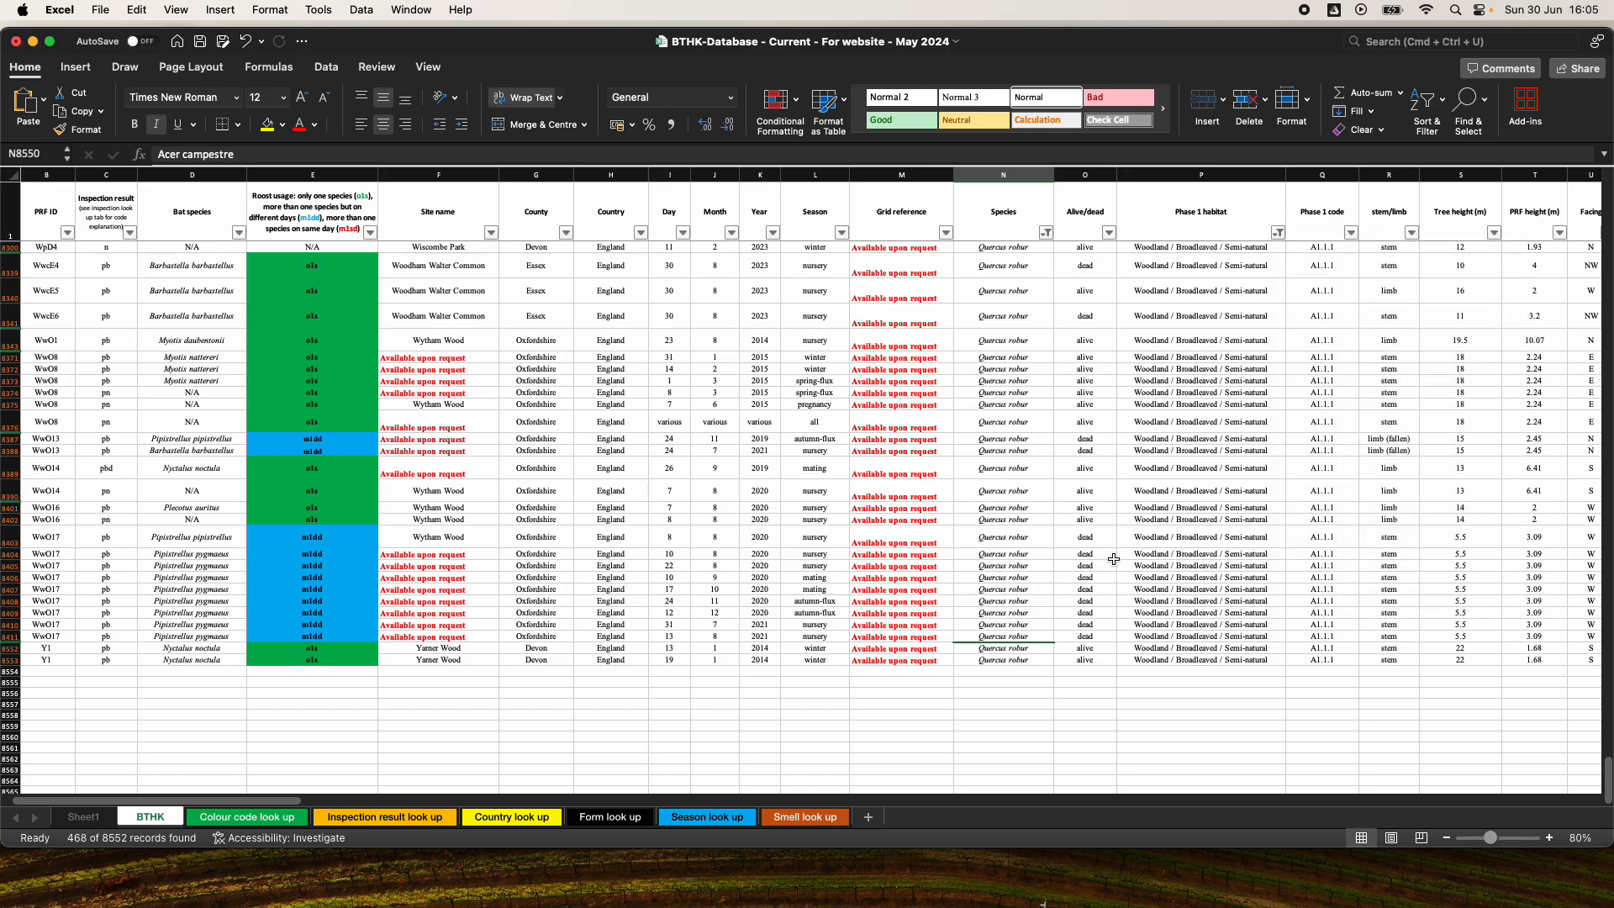
# Filter the PRF type column to show only woodpecker-hole records
pyautogui.moveTo(278, 800); pyautogui.dragTo(384, 802)
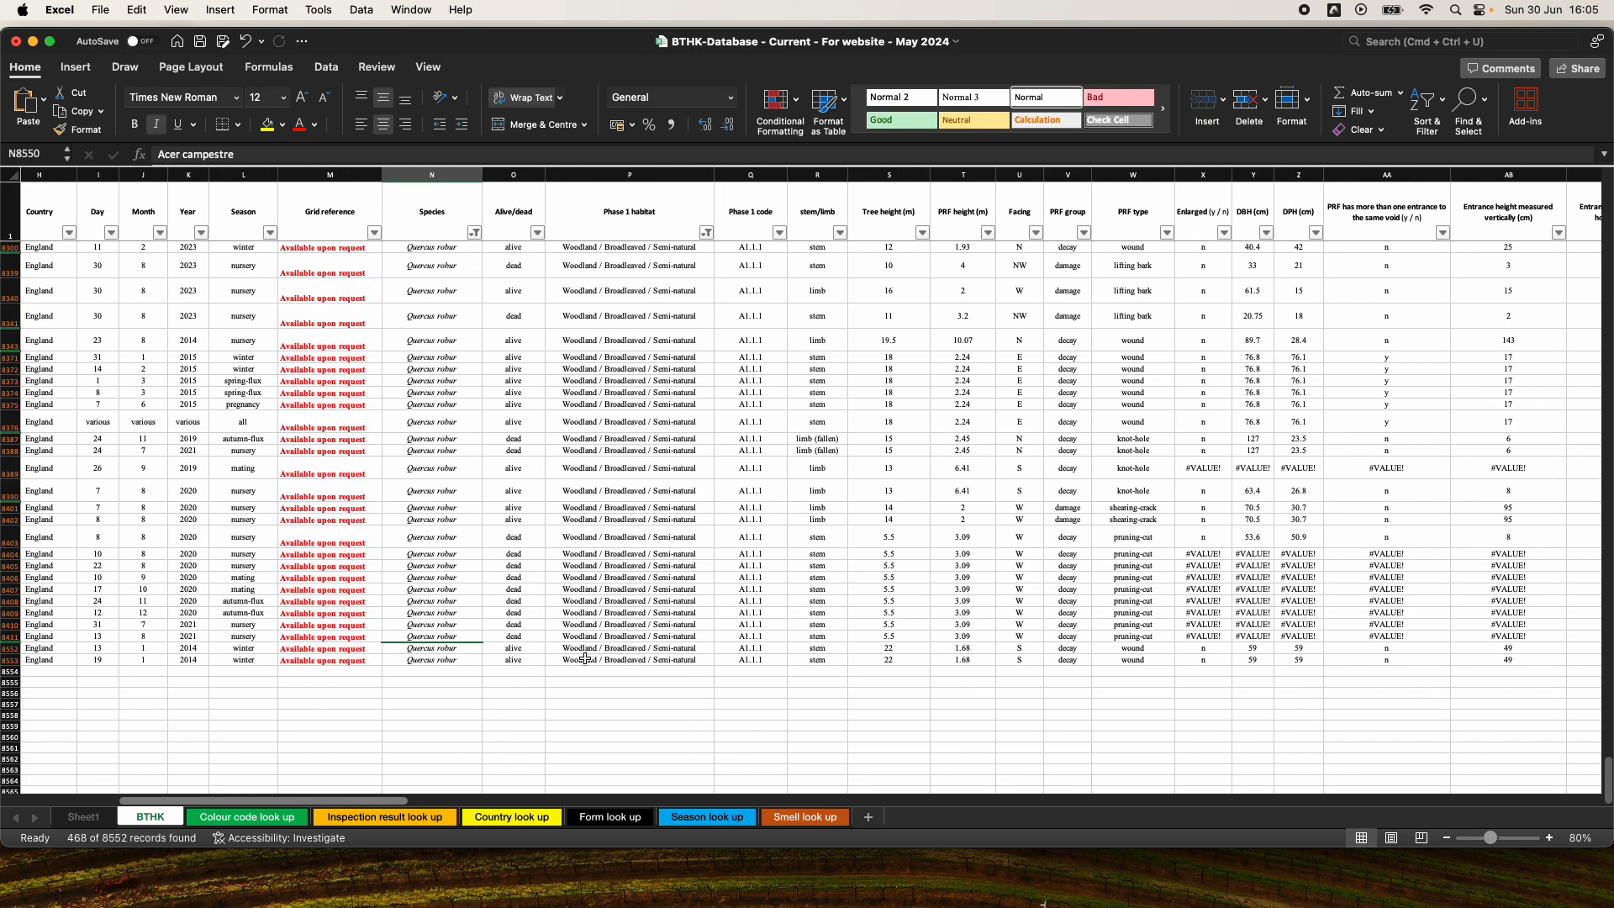
pyautogui.click(1168, 232)
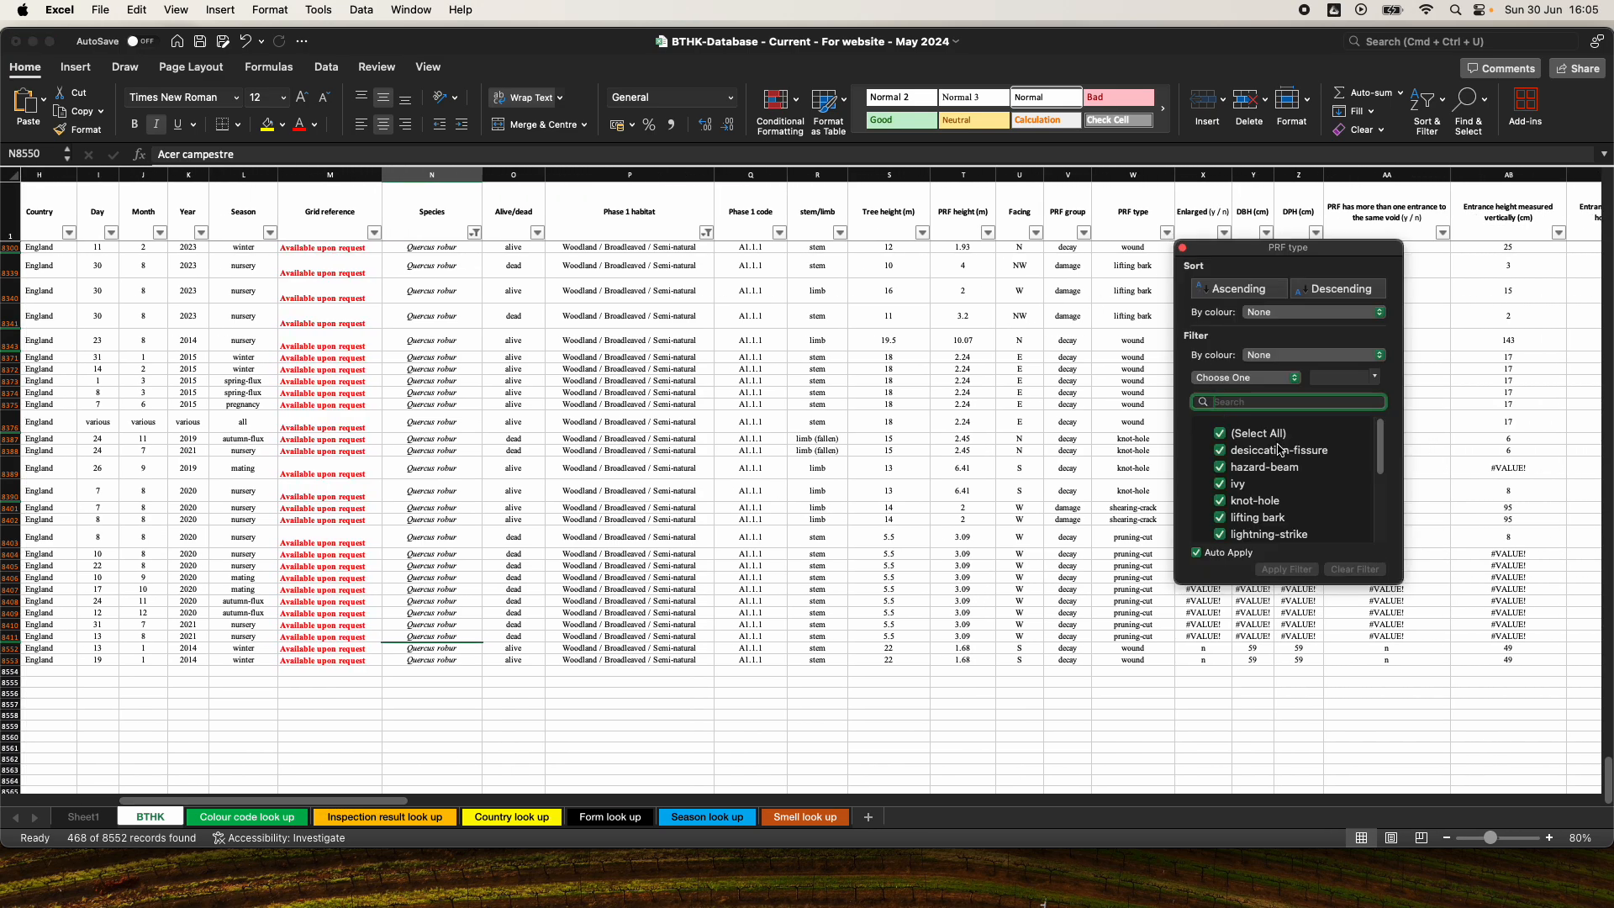
pyautogui.scroll(-5, 1271, 460)
pyautogui.scroll(5, 1268, 461)
pyautogui.click(1227, 438)
pyautogui.scroll(-5, 1229, 479)
pyautogui.click(1233, 516)
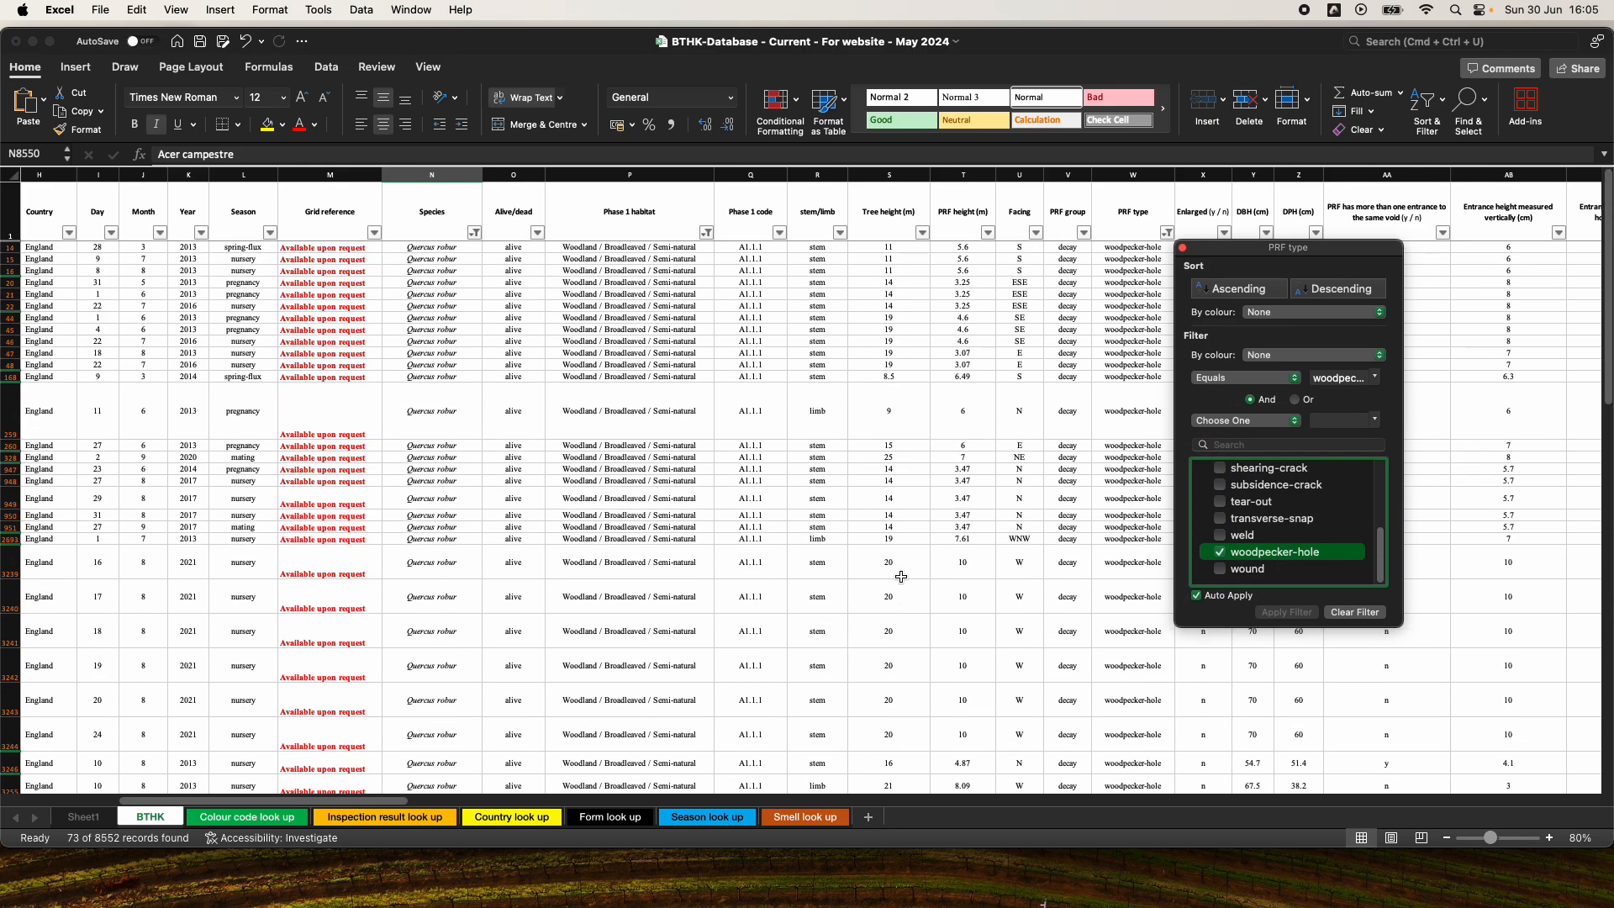
pyautogui.click(921, 583)
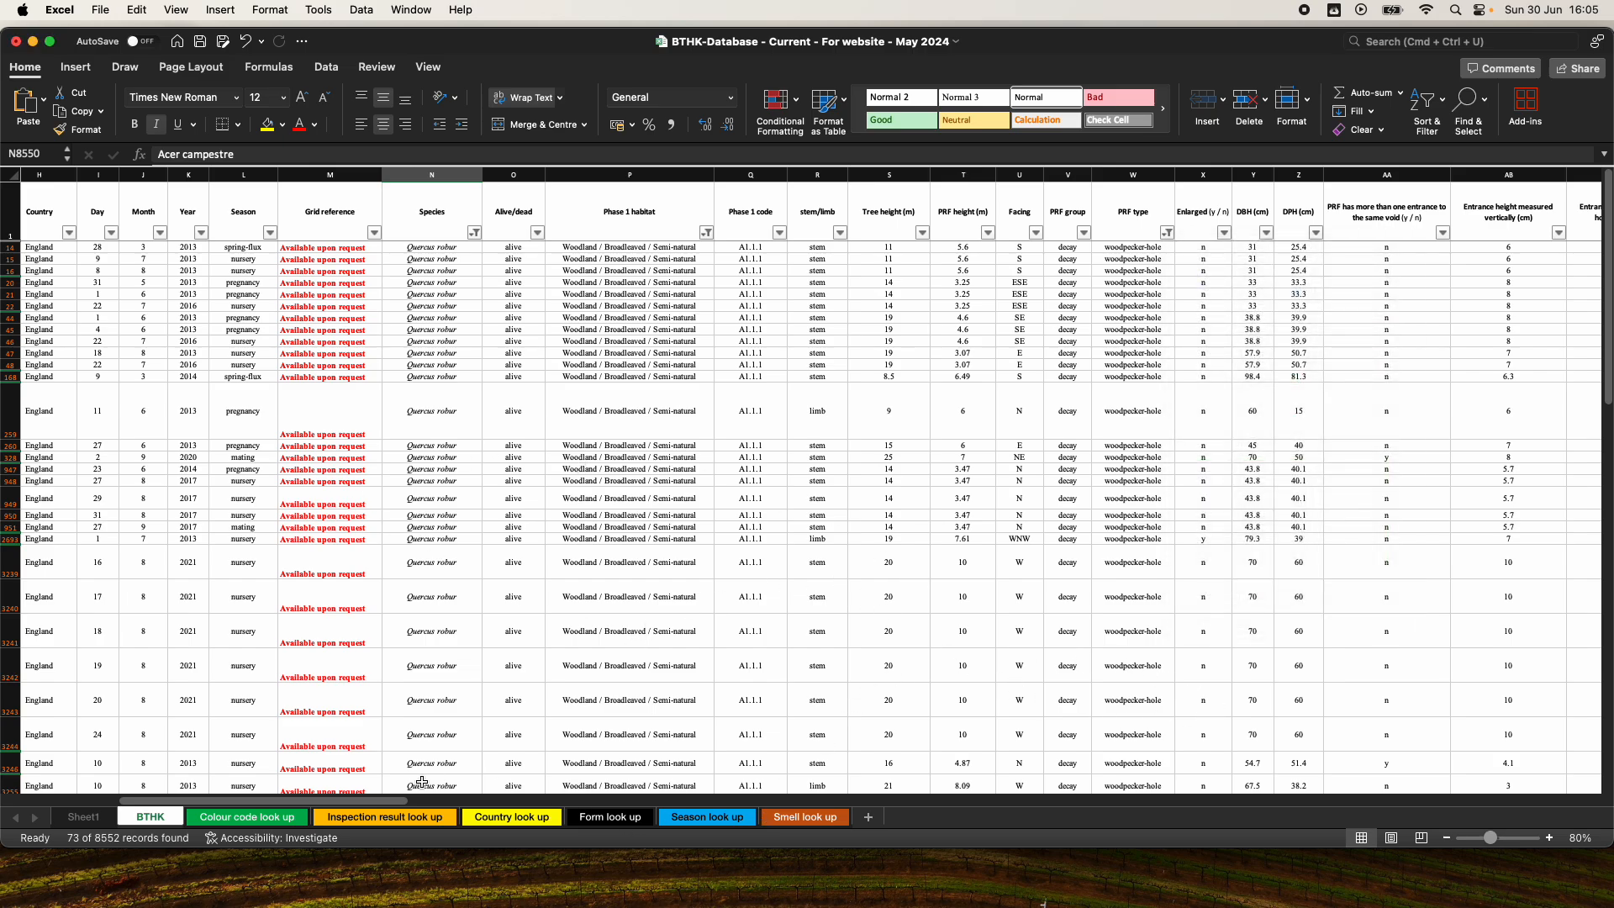
# Filter the Bat species column to exclude N/A while keeping every other entry
pyautogui.moveTo(376, 800); pyautogui.dragTo(143, 798)
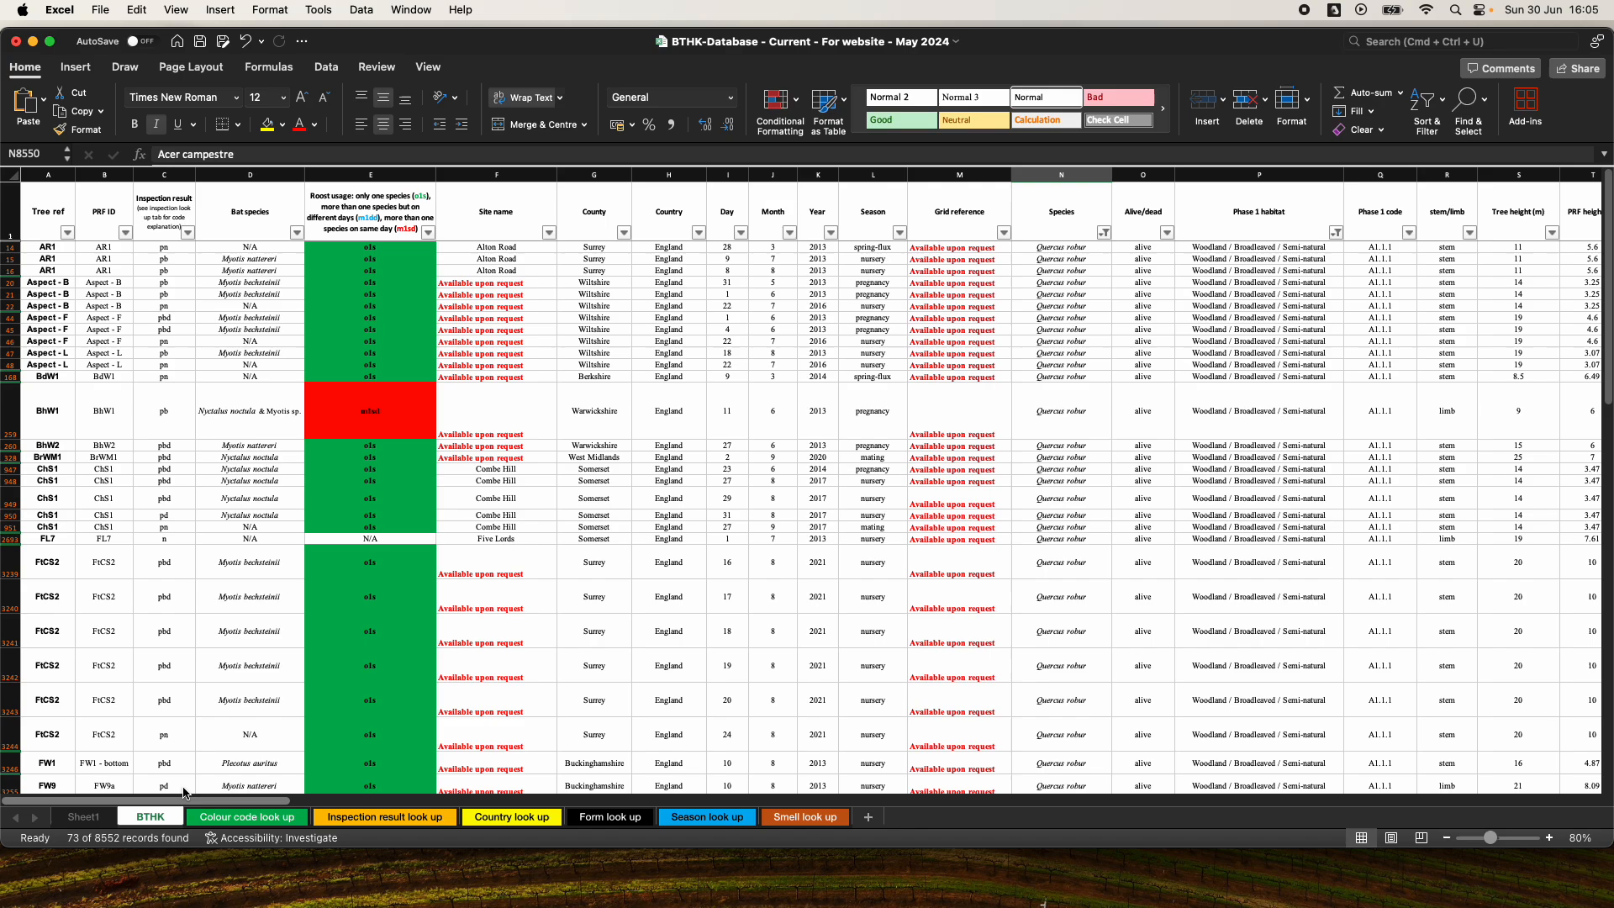
pyautogui.click(298, 233)
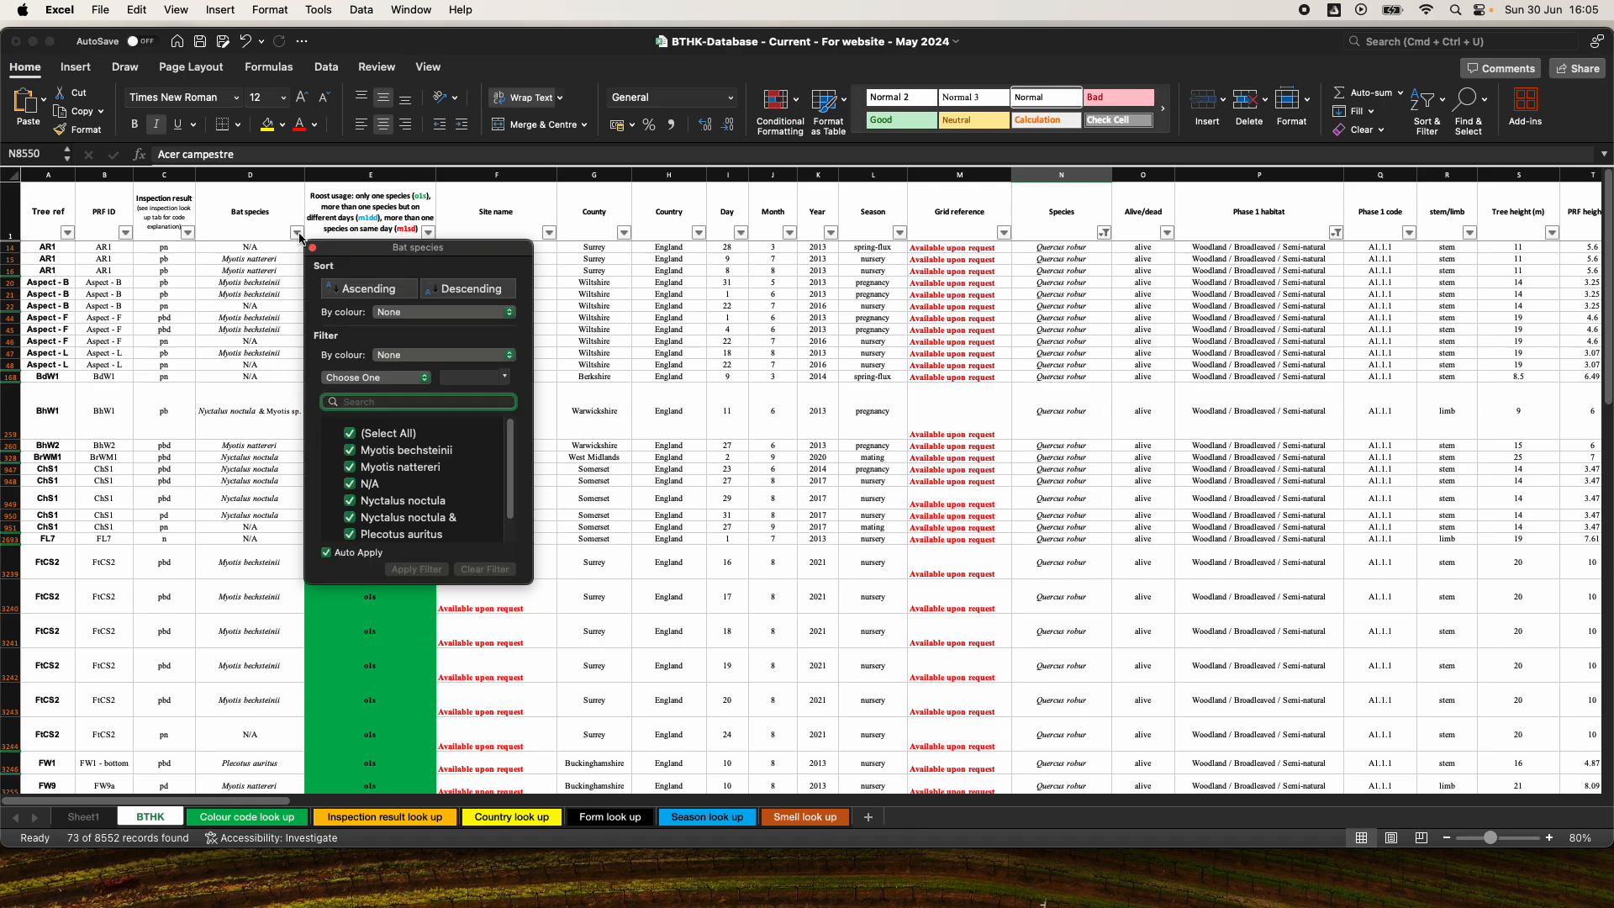
pyautogui.click(350, 433)
pyautogui.click(350, 434)
pyautogui.click(350, 485)
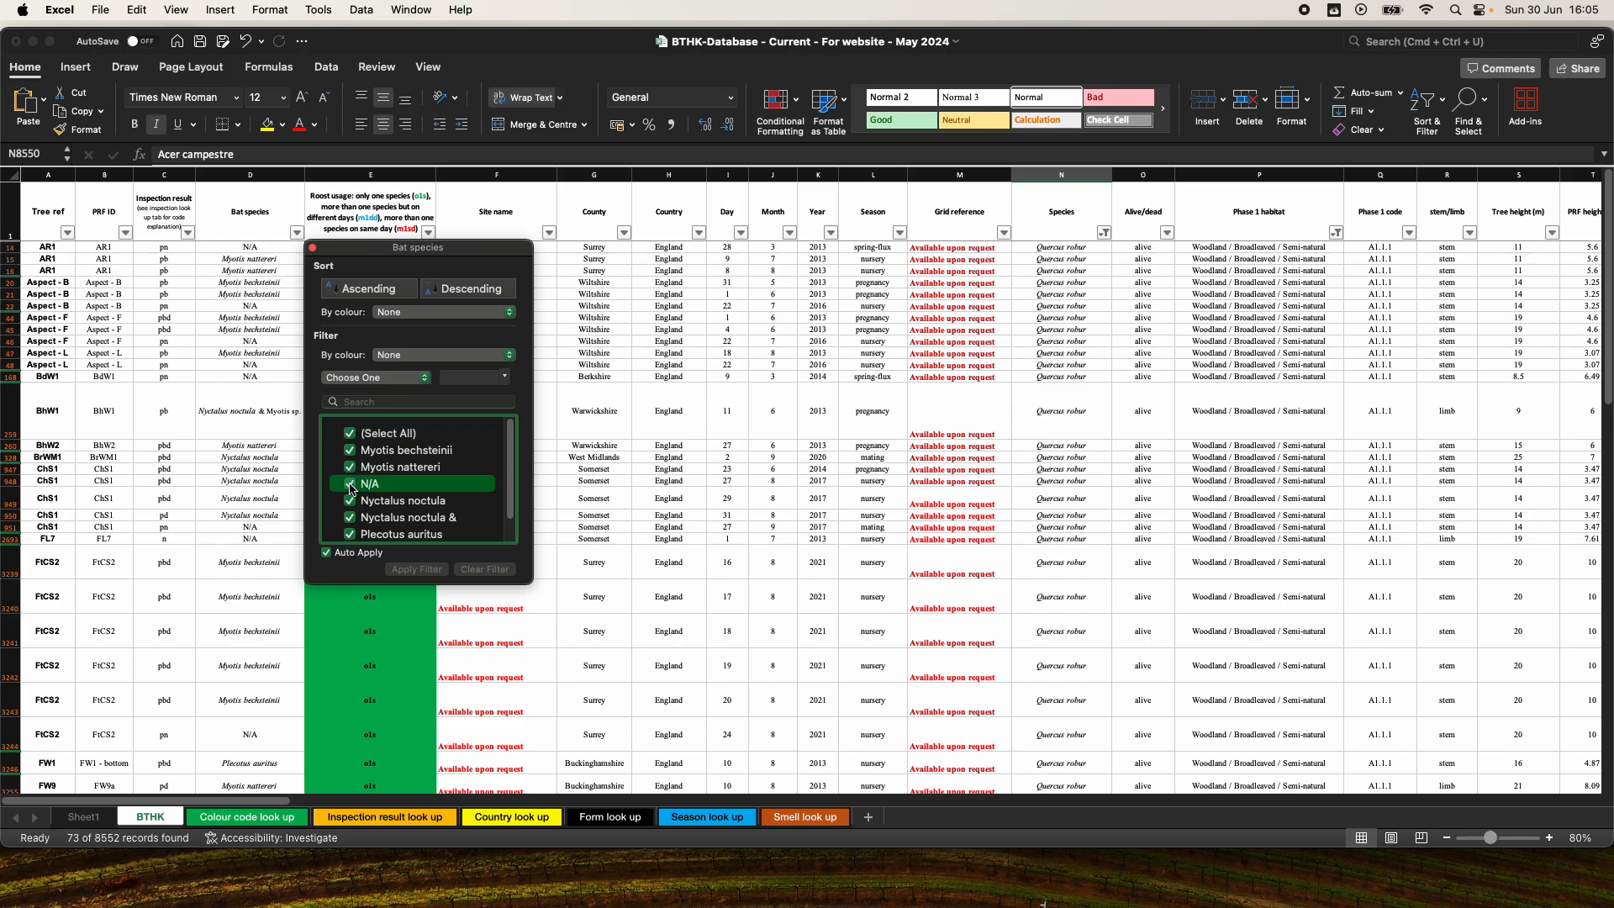
pyautogui.click(172, 487)
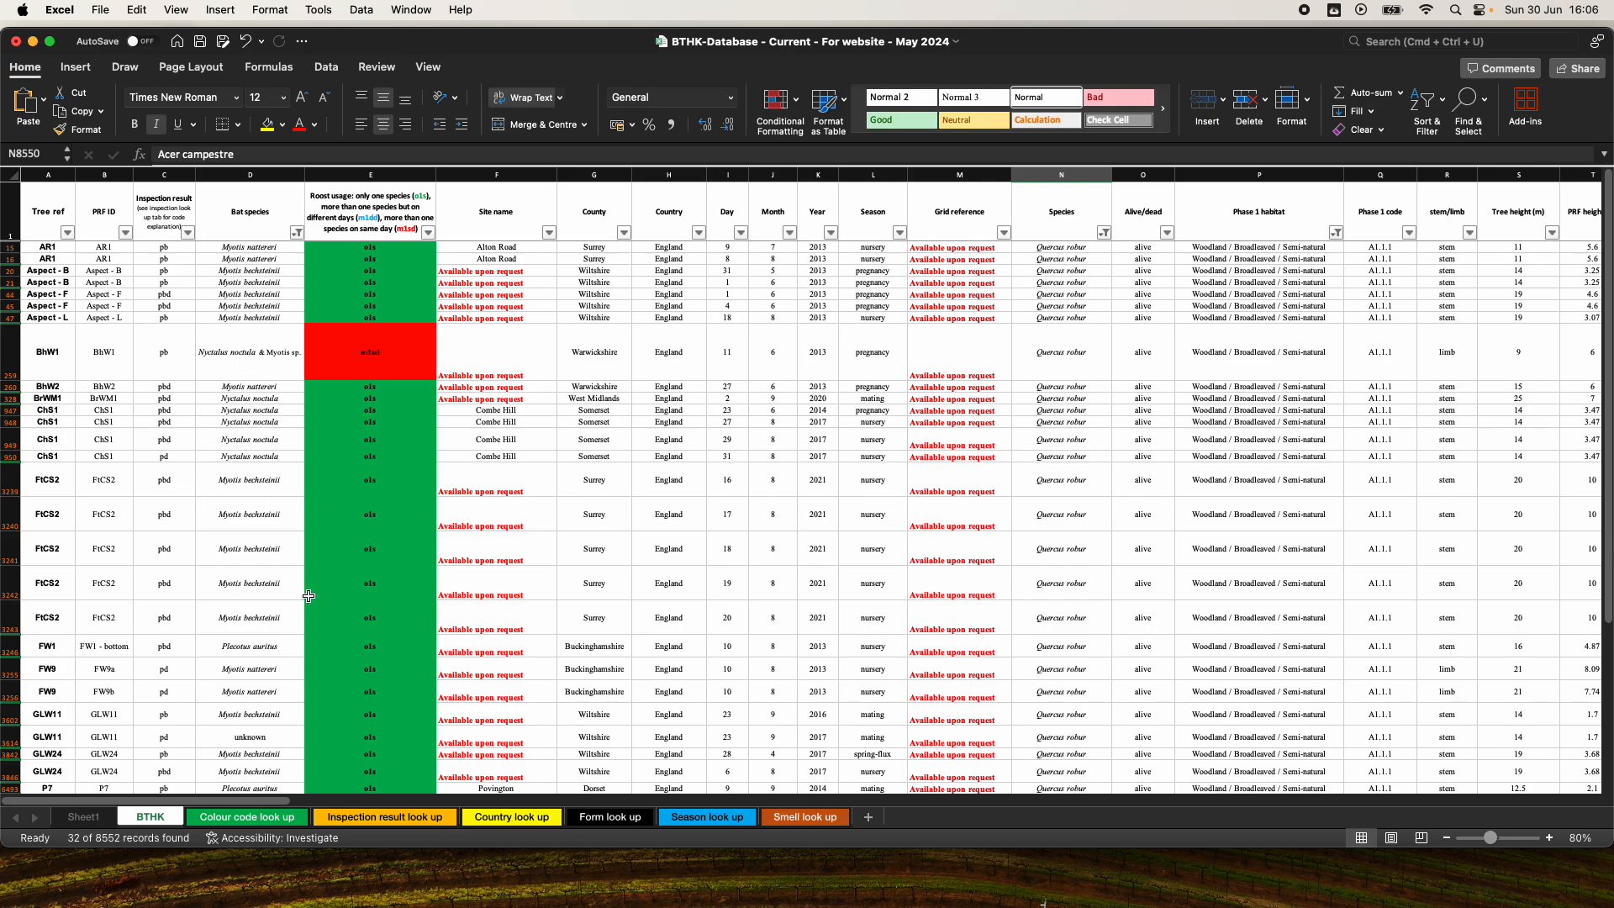
# Examine the filtered woodpecker-hole records, including their comments, minimum number of bats, smell and DNA result columns
pyautogui.scroll(-1, 284, 691)
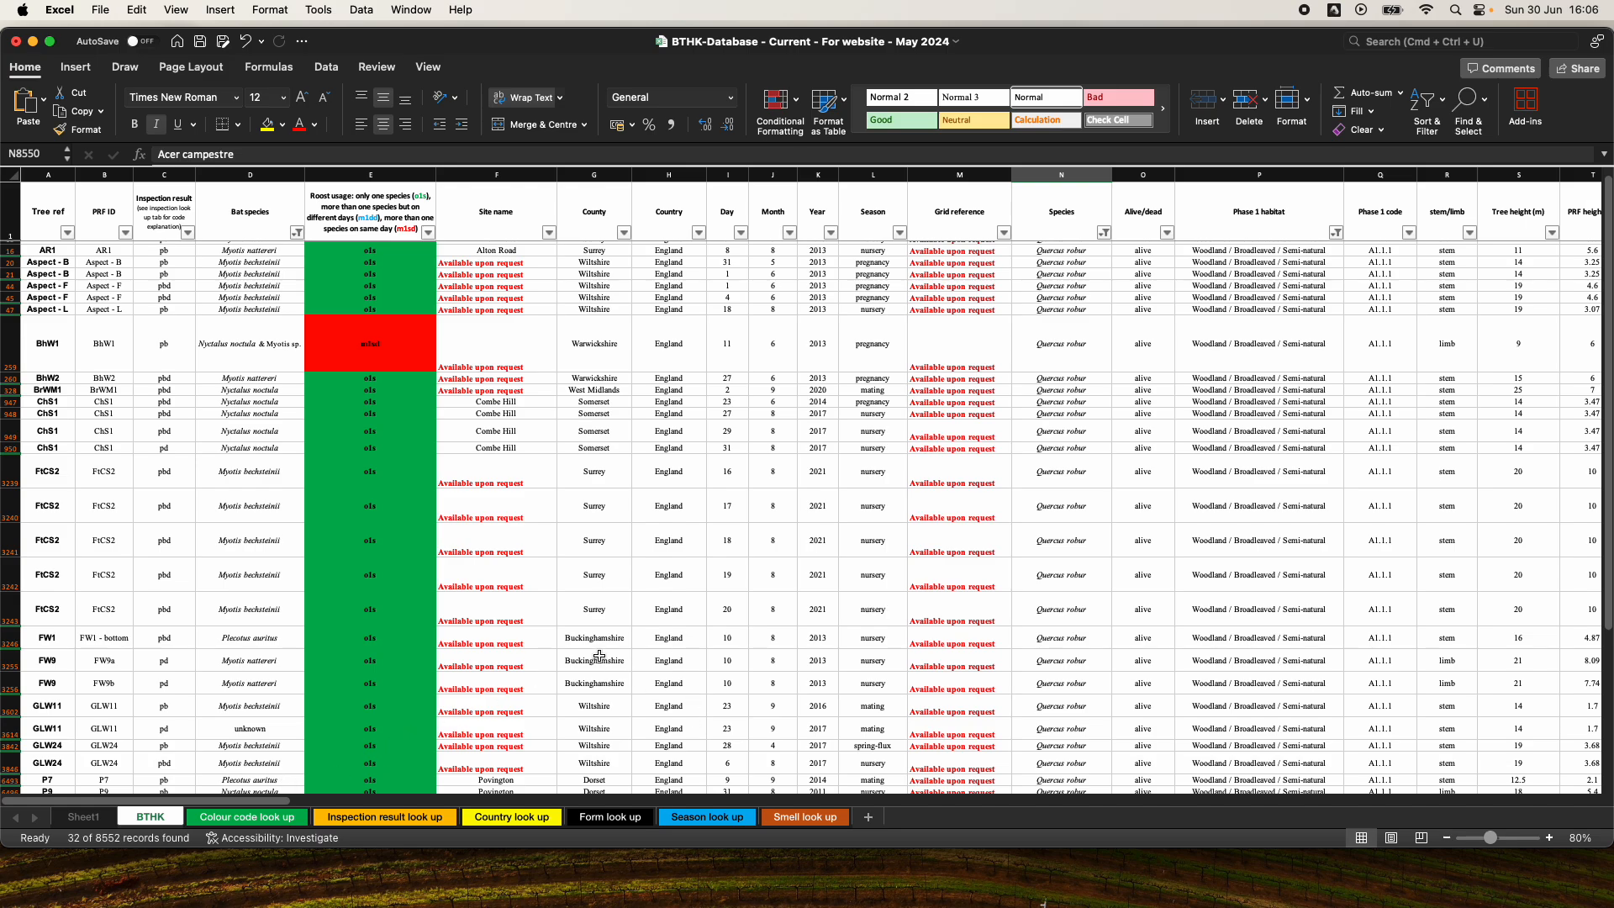
pyautogui.scroll(1, 598, 656)
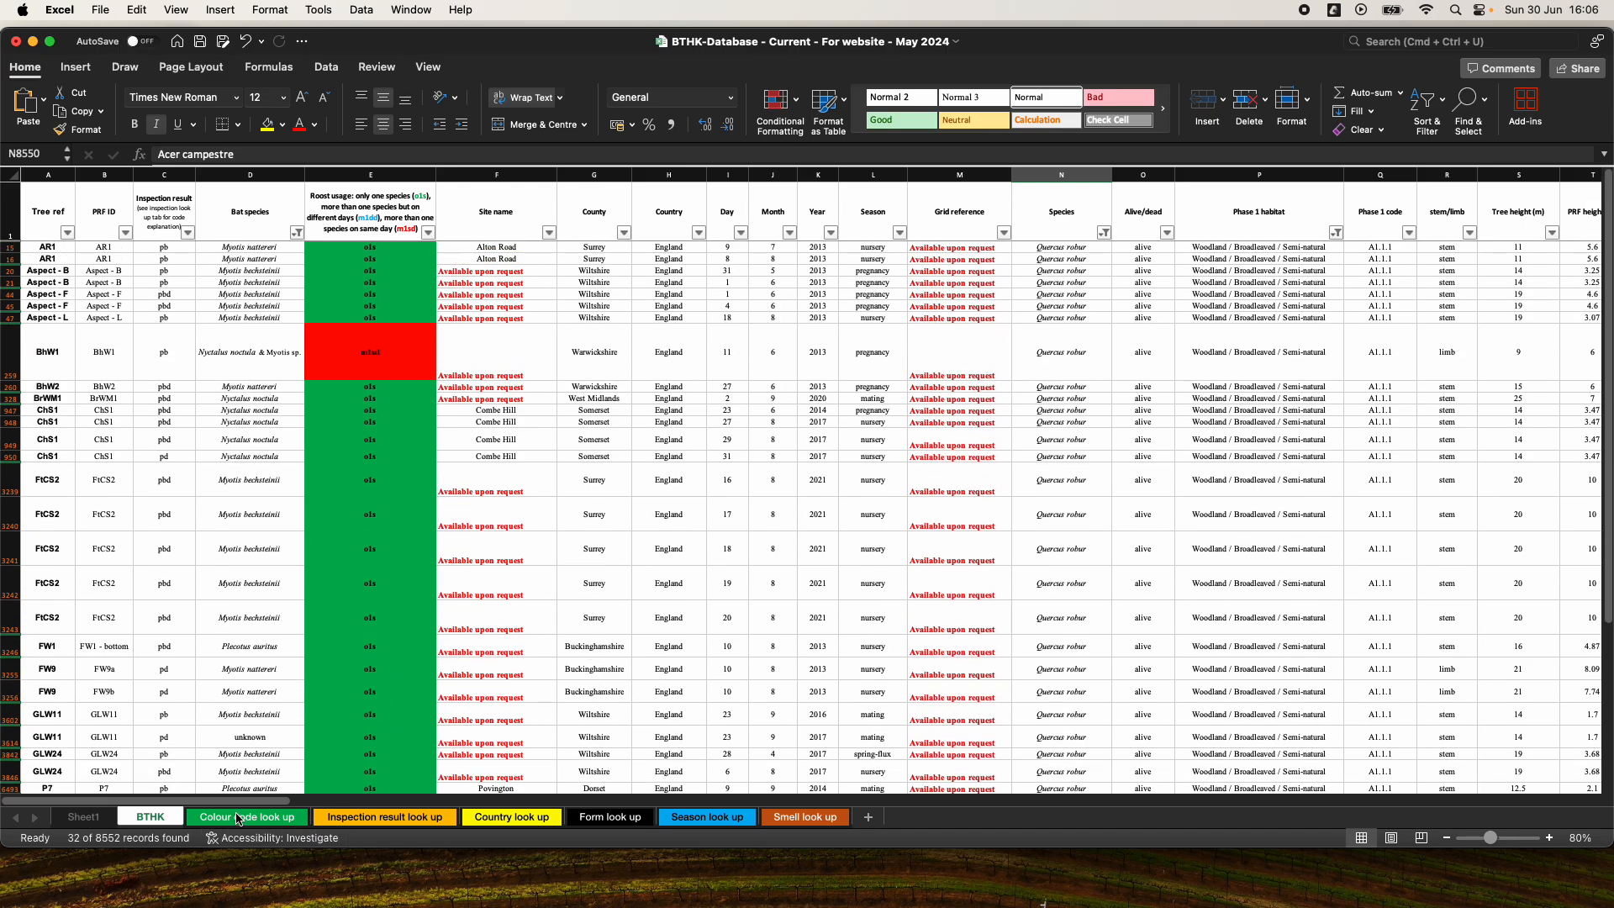
pyautogui.moveTo(238, 800); pyautogui.dragTo(1455, 734)
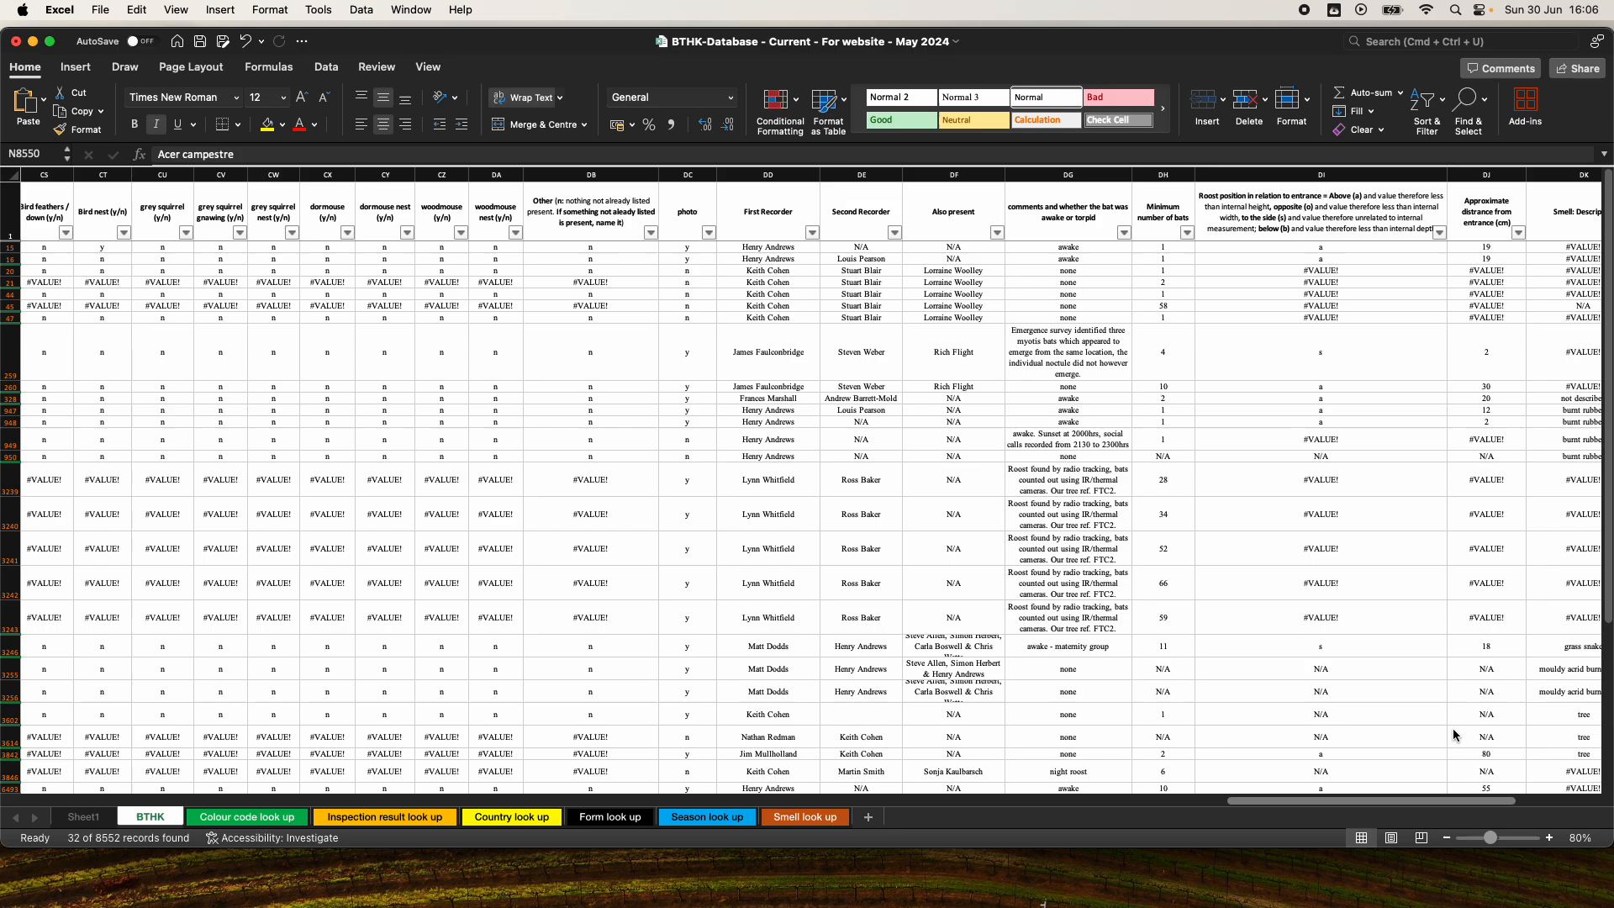
pyautogui.hscroll(10, 1455, 734)
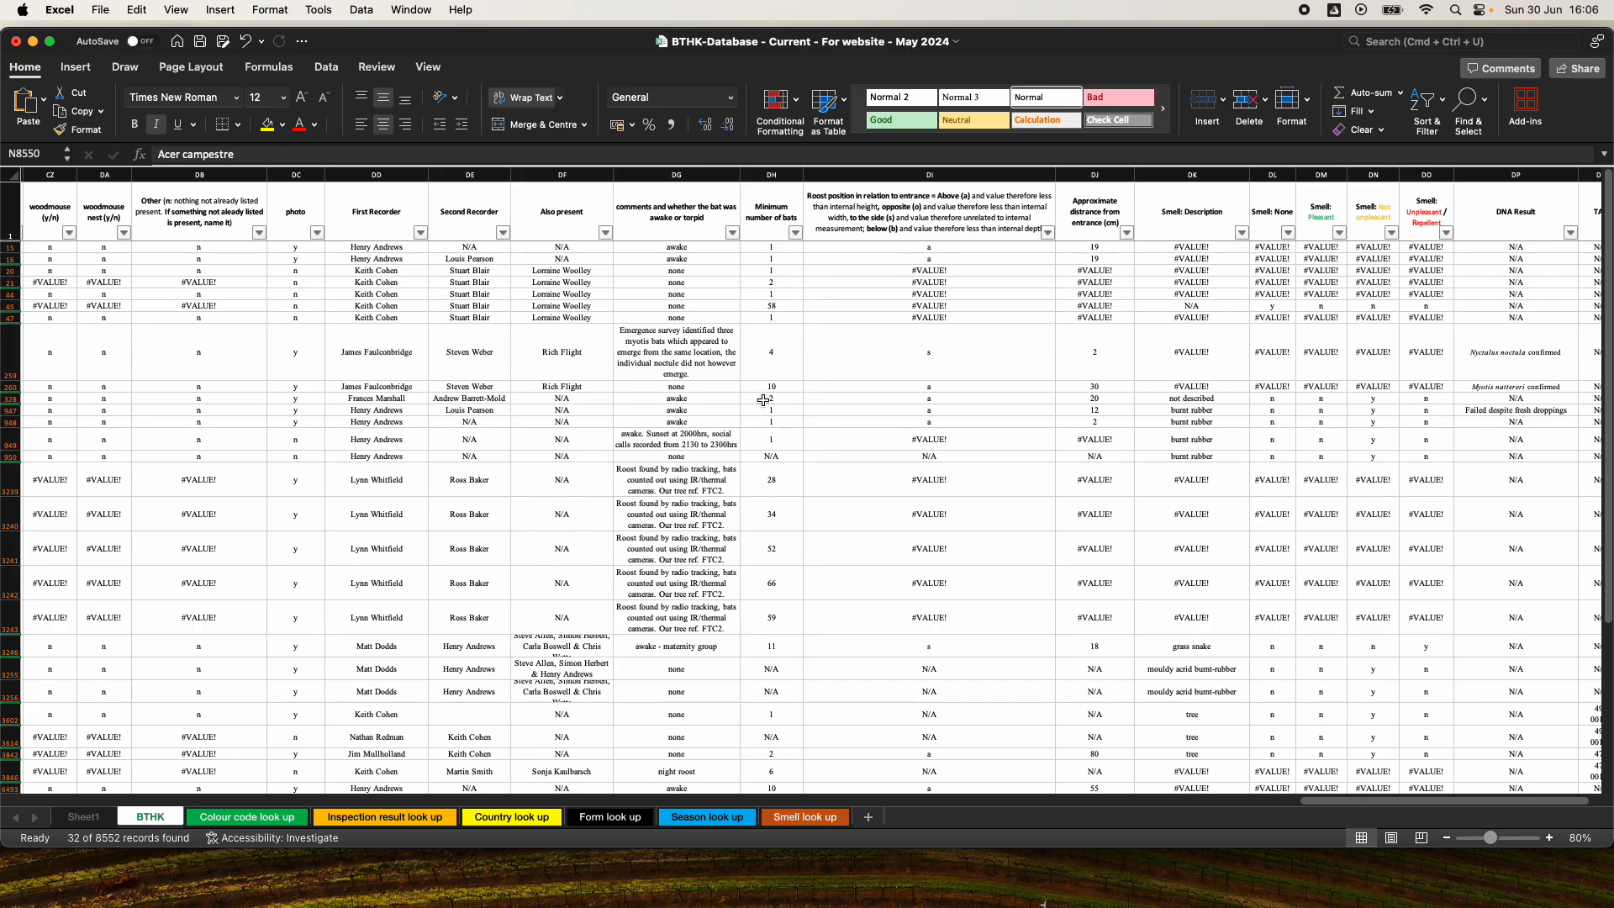
# Examine the minimum number of bats across the filtered records, checking the larger counts and the radio-tracked roost rows against their bat species
pyautogui.click(780, 307)
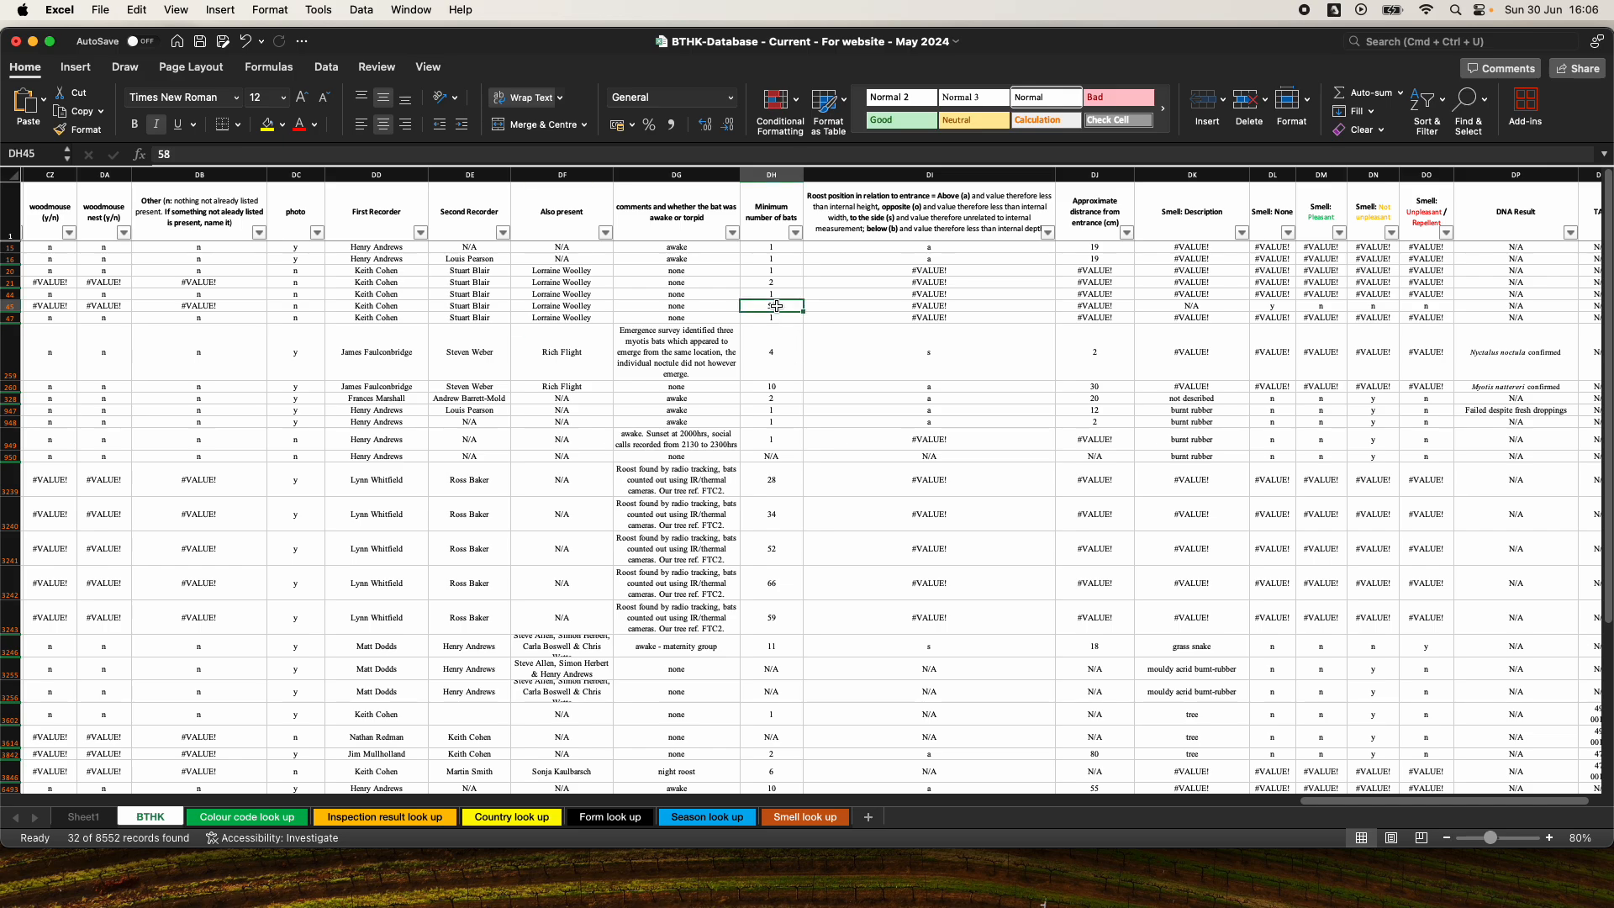
pyautogui.moveTo(1316, 804); pyautogui.dragTo(1358, 684)
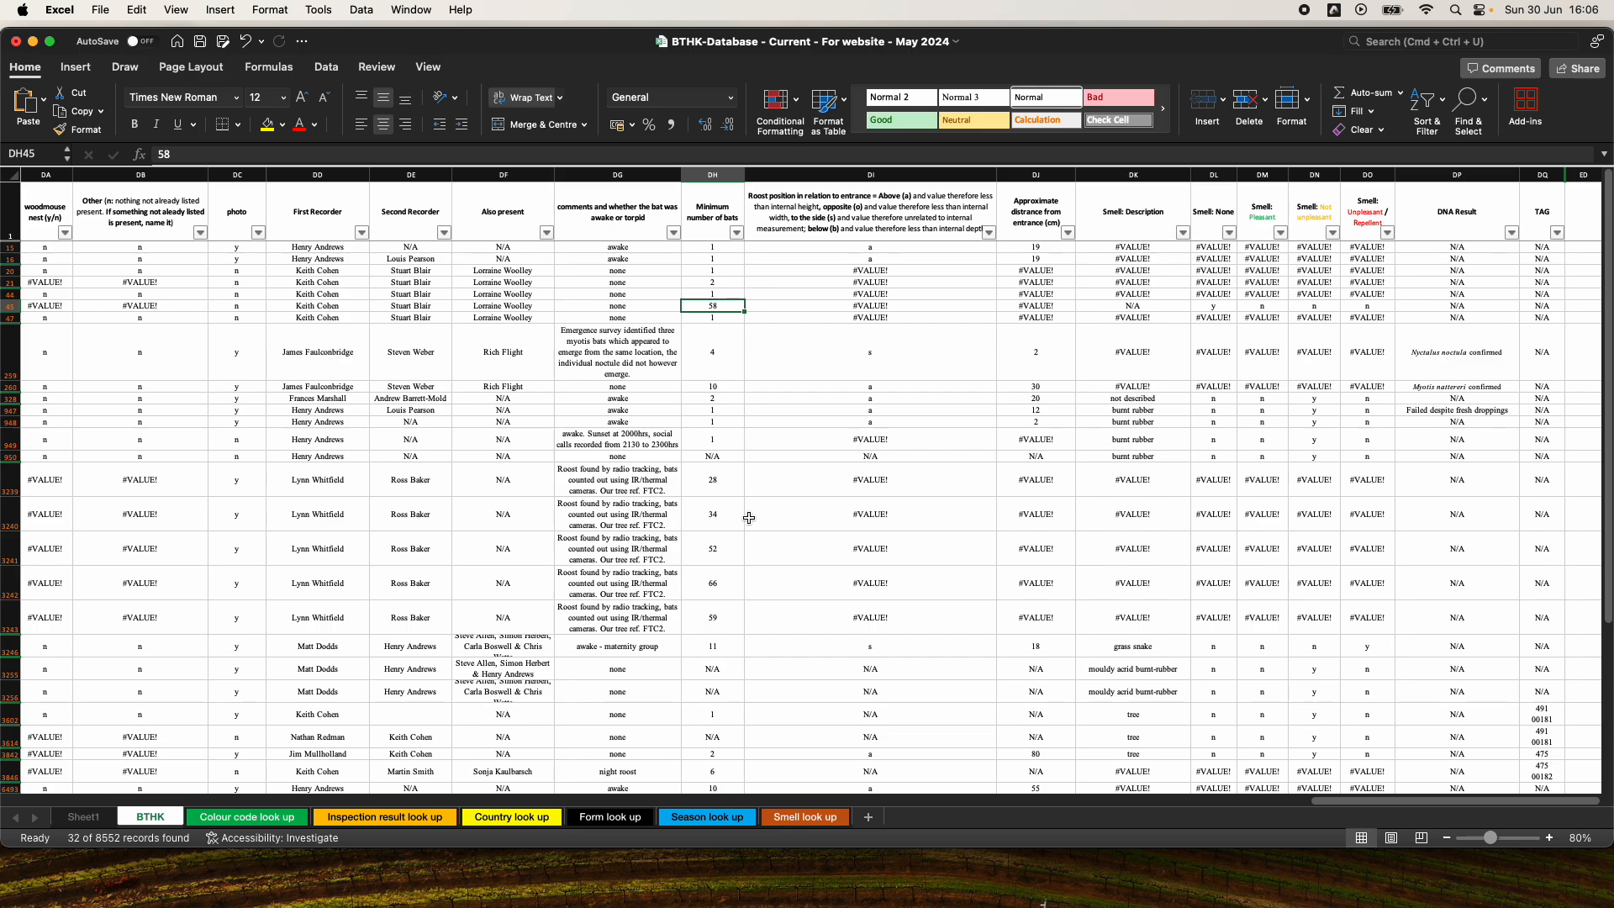
pyautogui.scroll(-1, 748, 517)
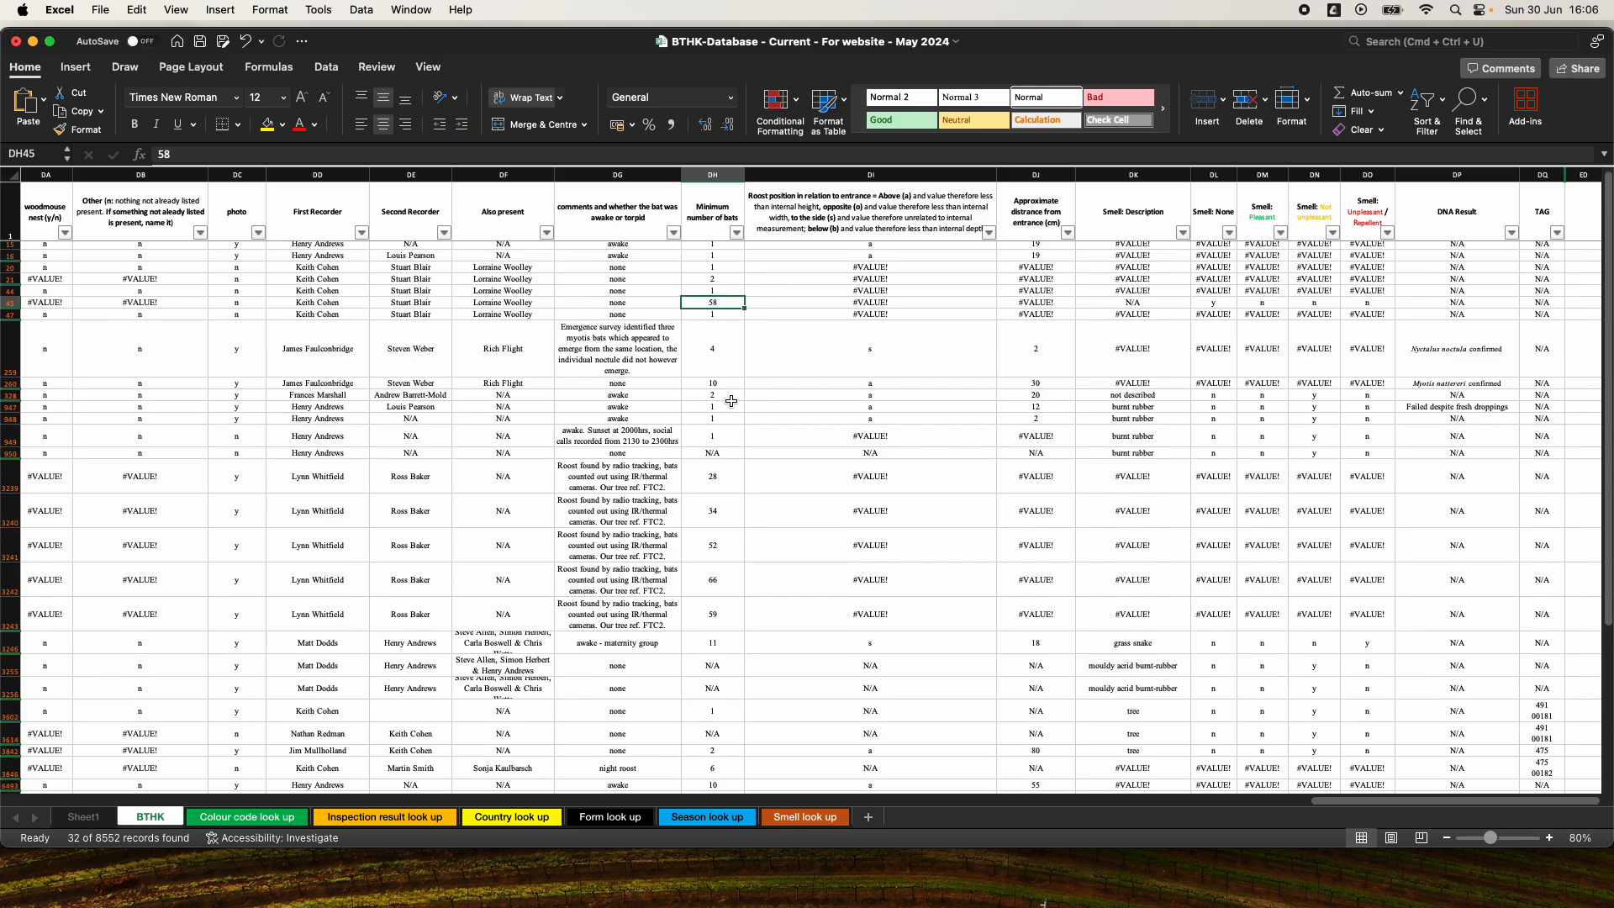
pyautogui.moveTo(714, 472); pyautogui.dragTo(715, 618)
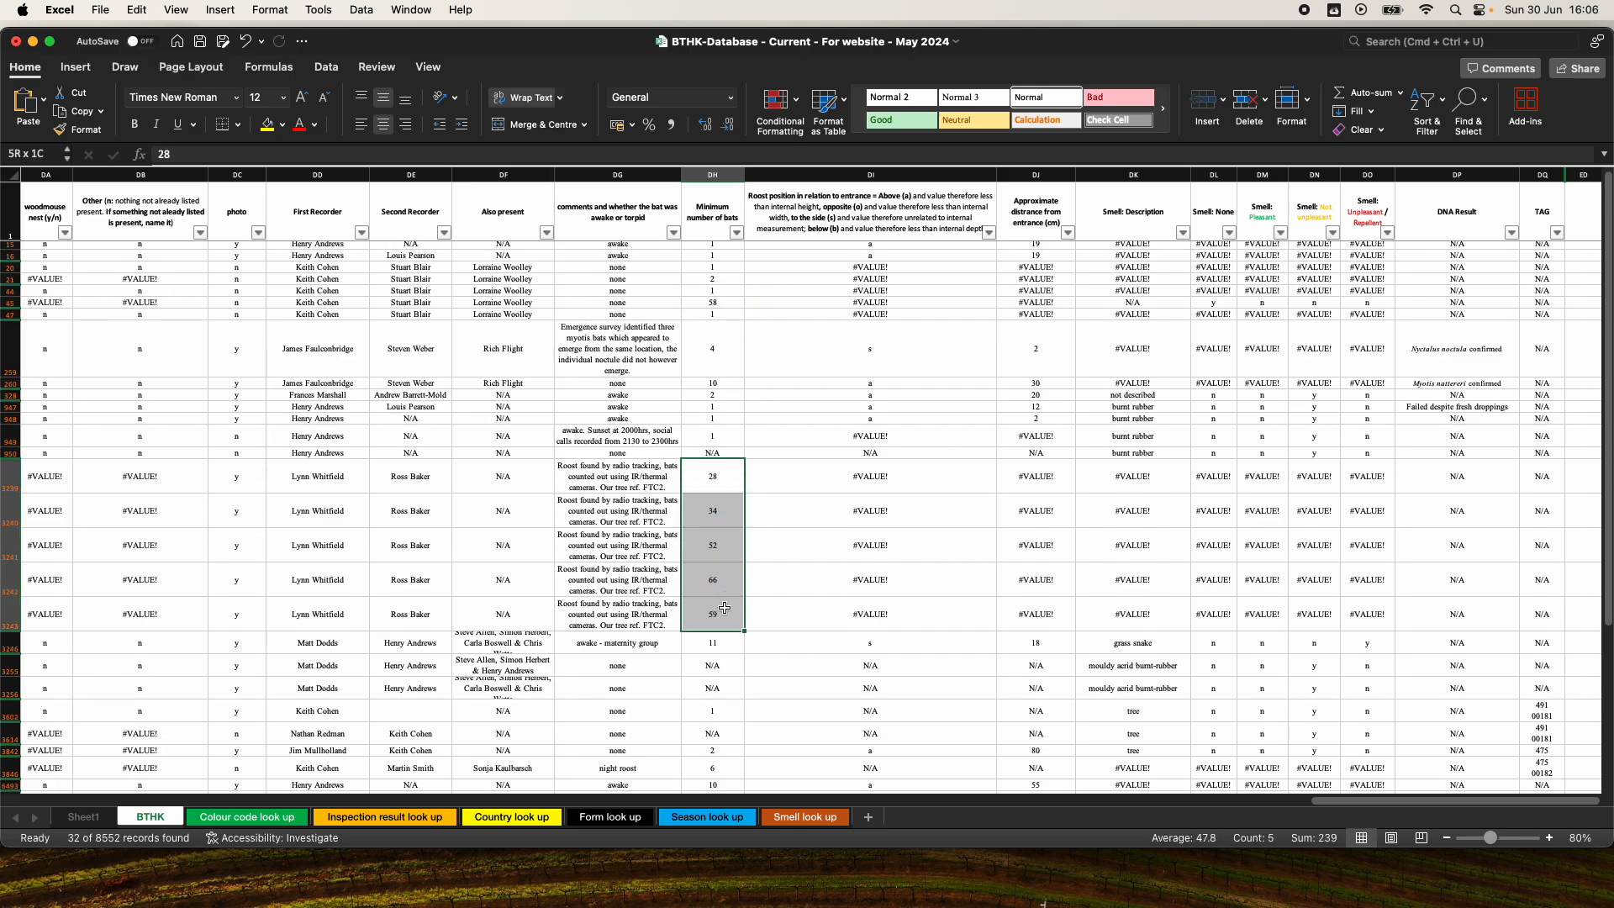
pyautogui.moveTo(1329, 802); pyautogui.dragTo(10, 756)
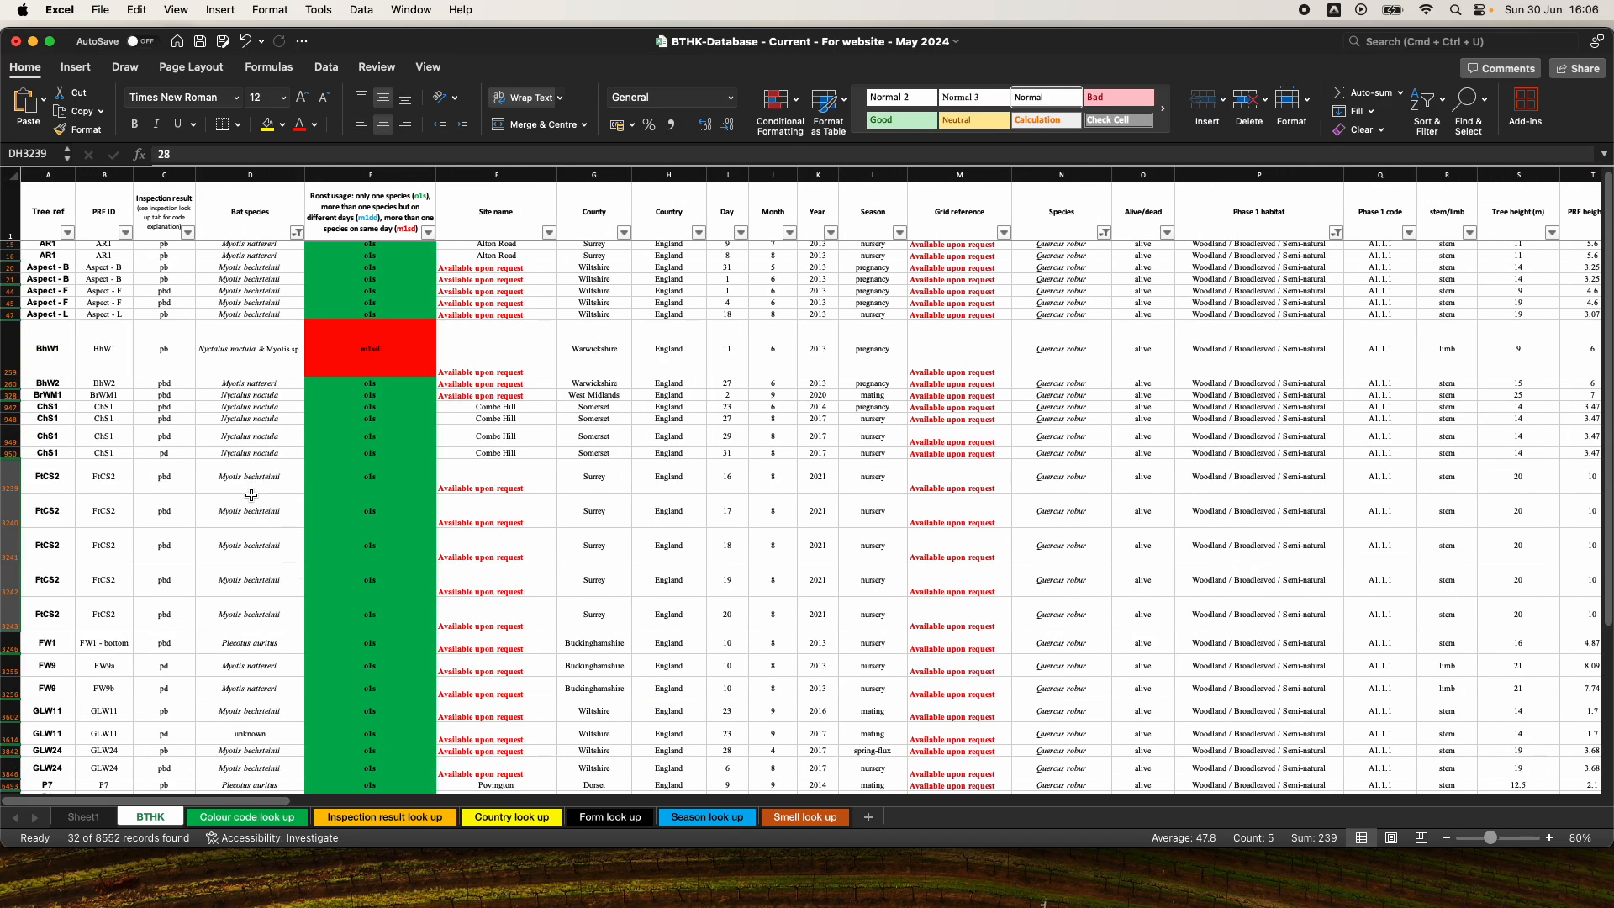
pyautogui.moveTo(232, 803); pyautogui.dragTo(1611, 764)
pyautogui.scroll(-3, 1064, 628)
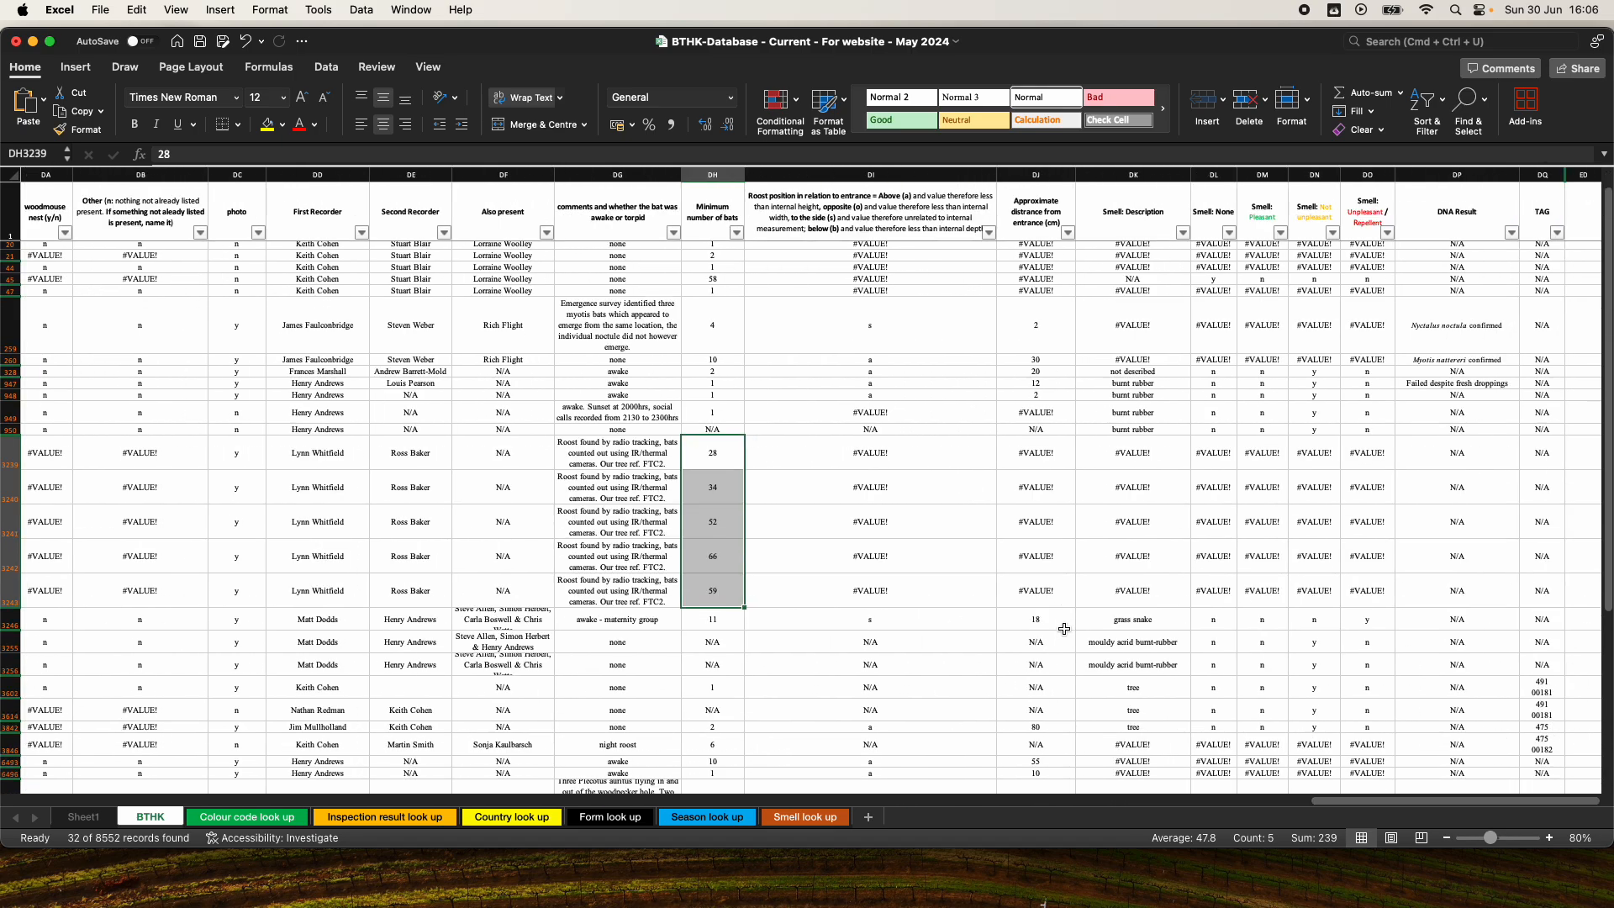
pyautogui.scroll(-5, 1064, 629)
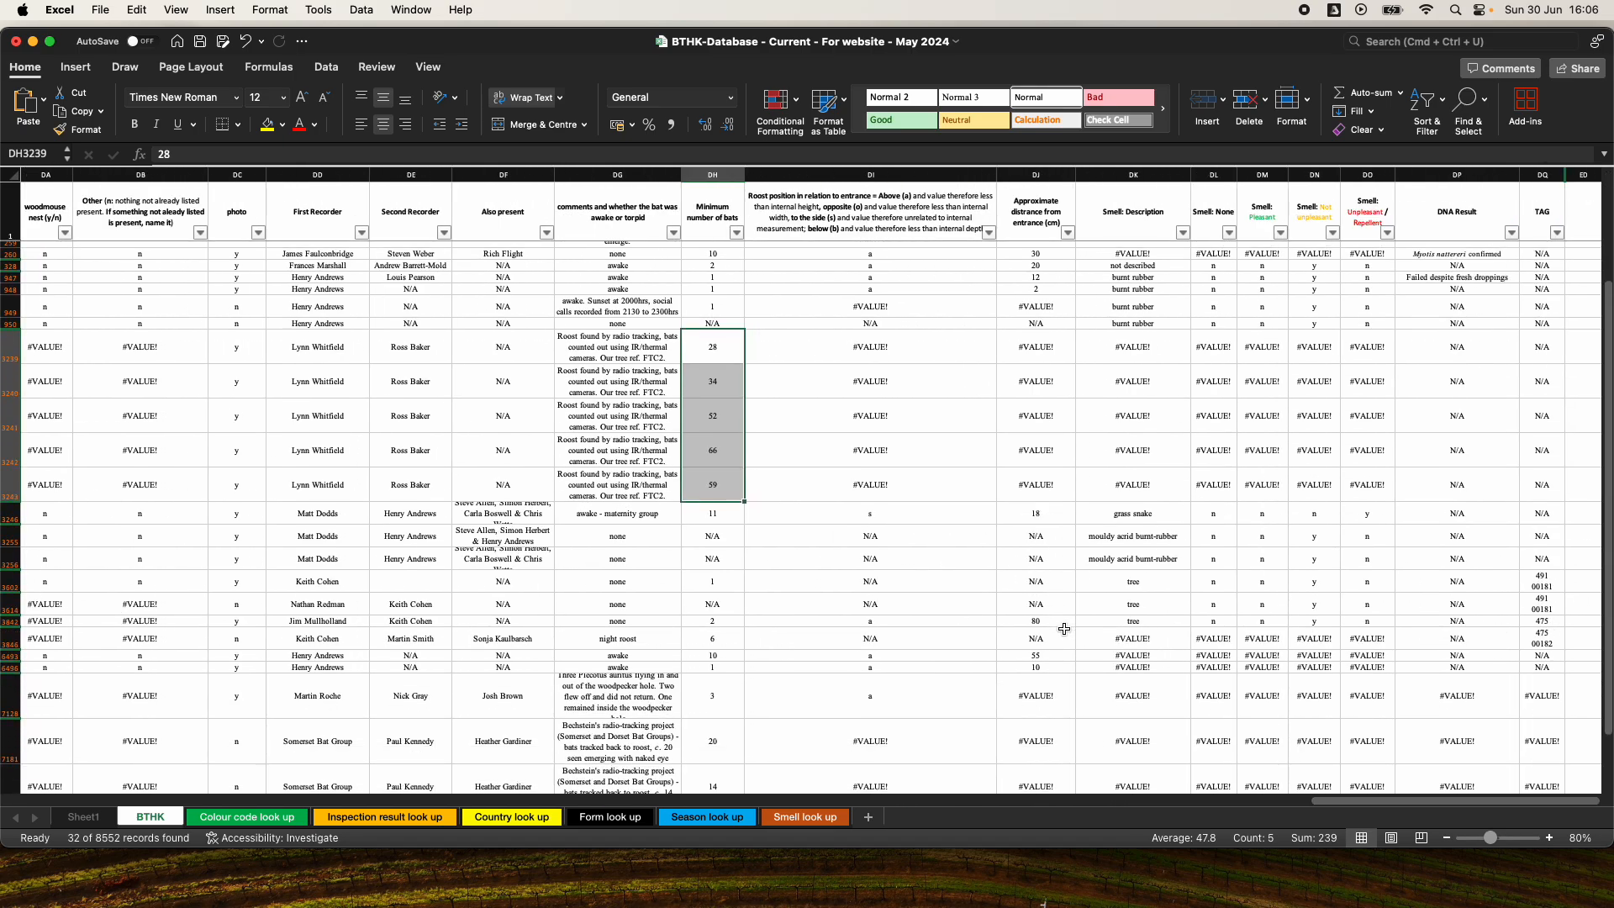
pyautogui.scroll(-2, 1064, 629)
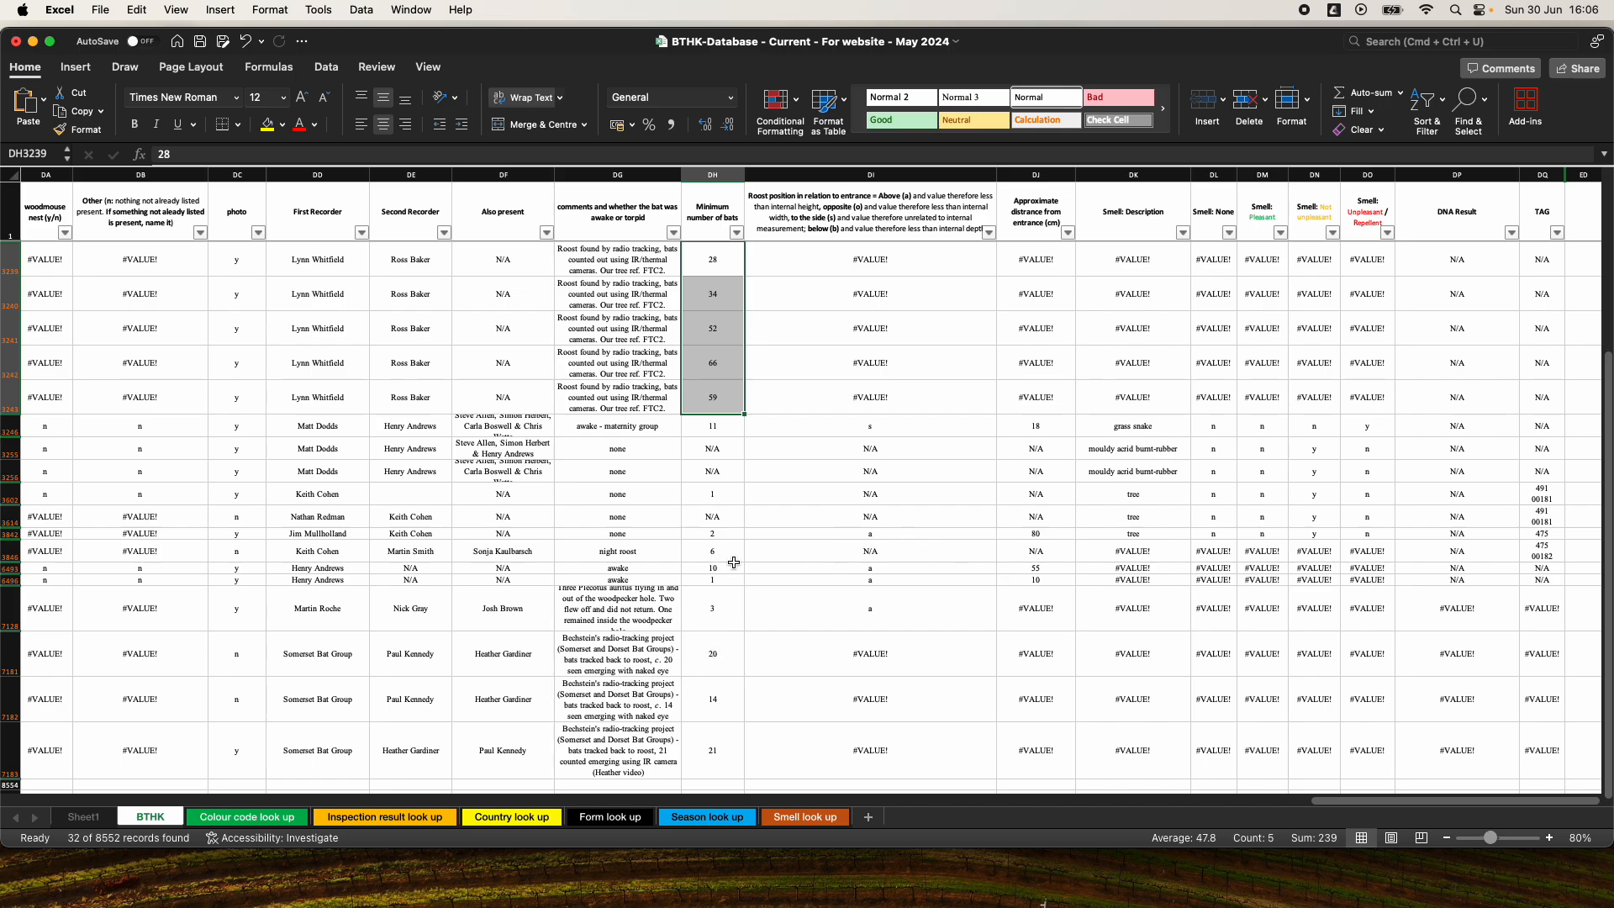
# Add Minimum number of bats to the rows of the Sheet1 pivot table and place it beneath Bat species
pyautogui.click(88, 816)
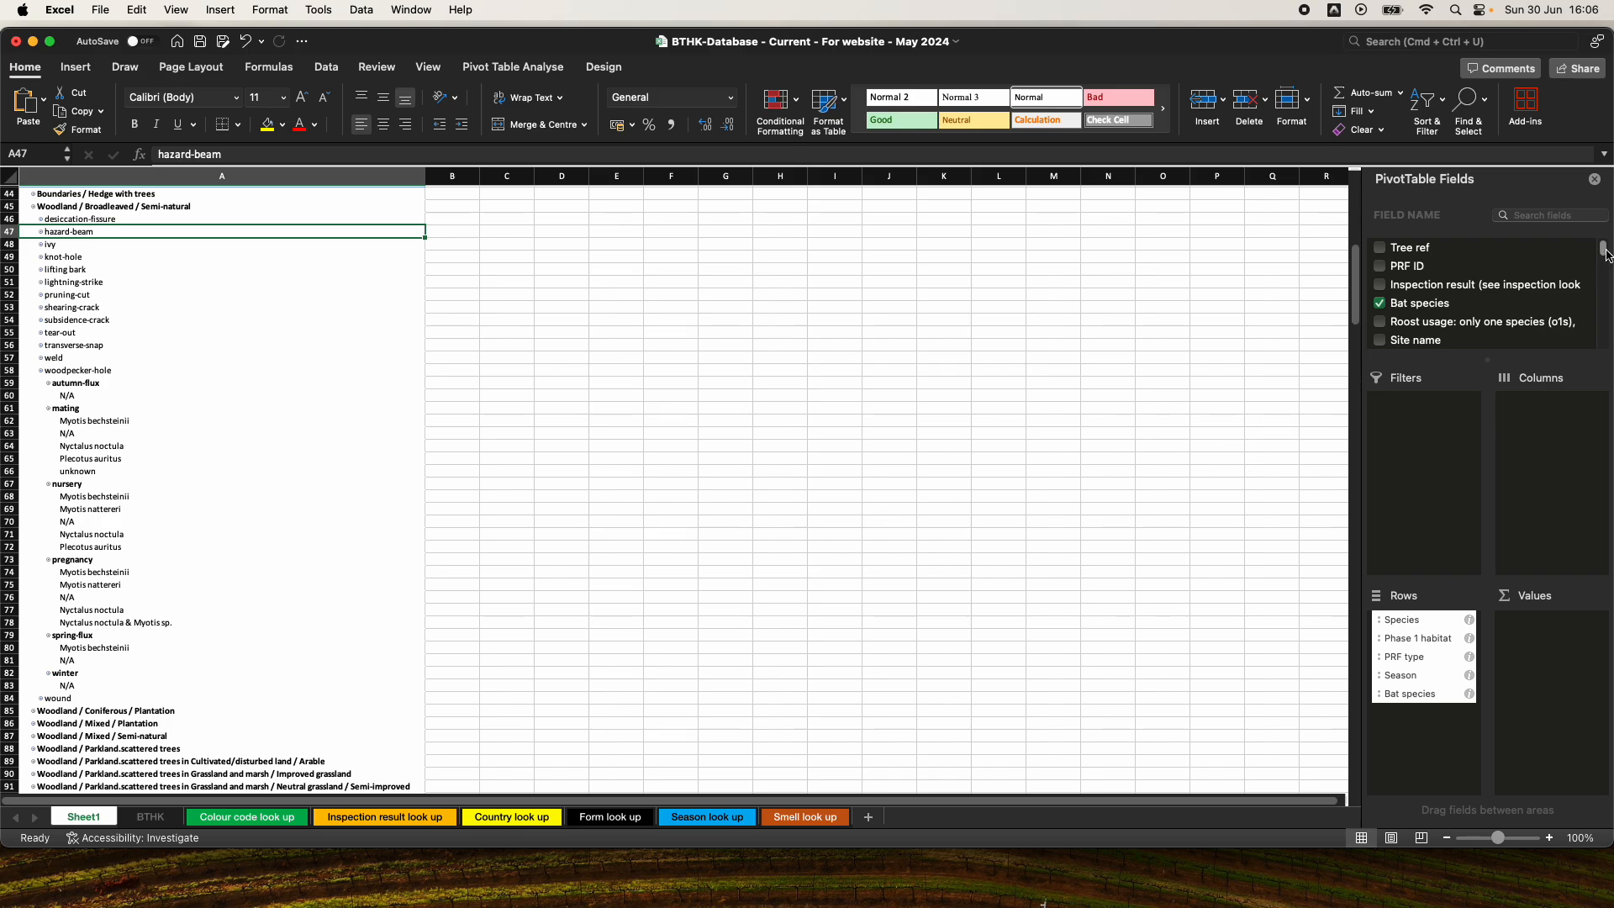
pyautogui.moveTo(1604, 249); pyautogui.dragTo(1609, 342)
pyautogui.scroll(3, 1573, 332)
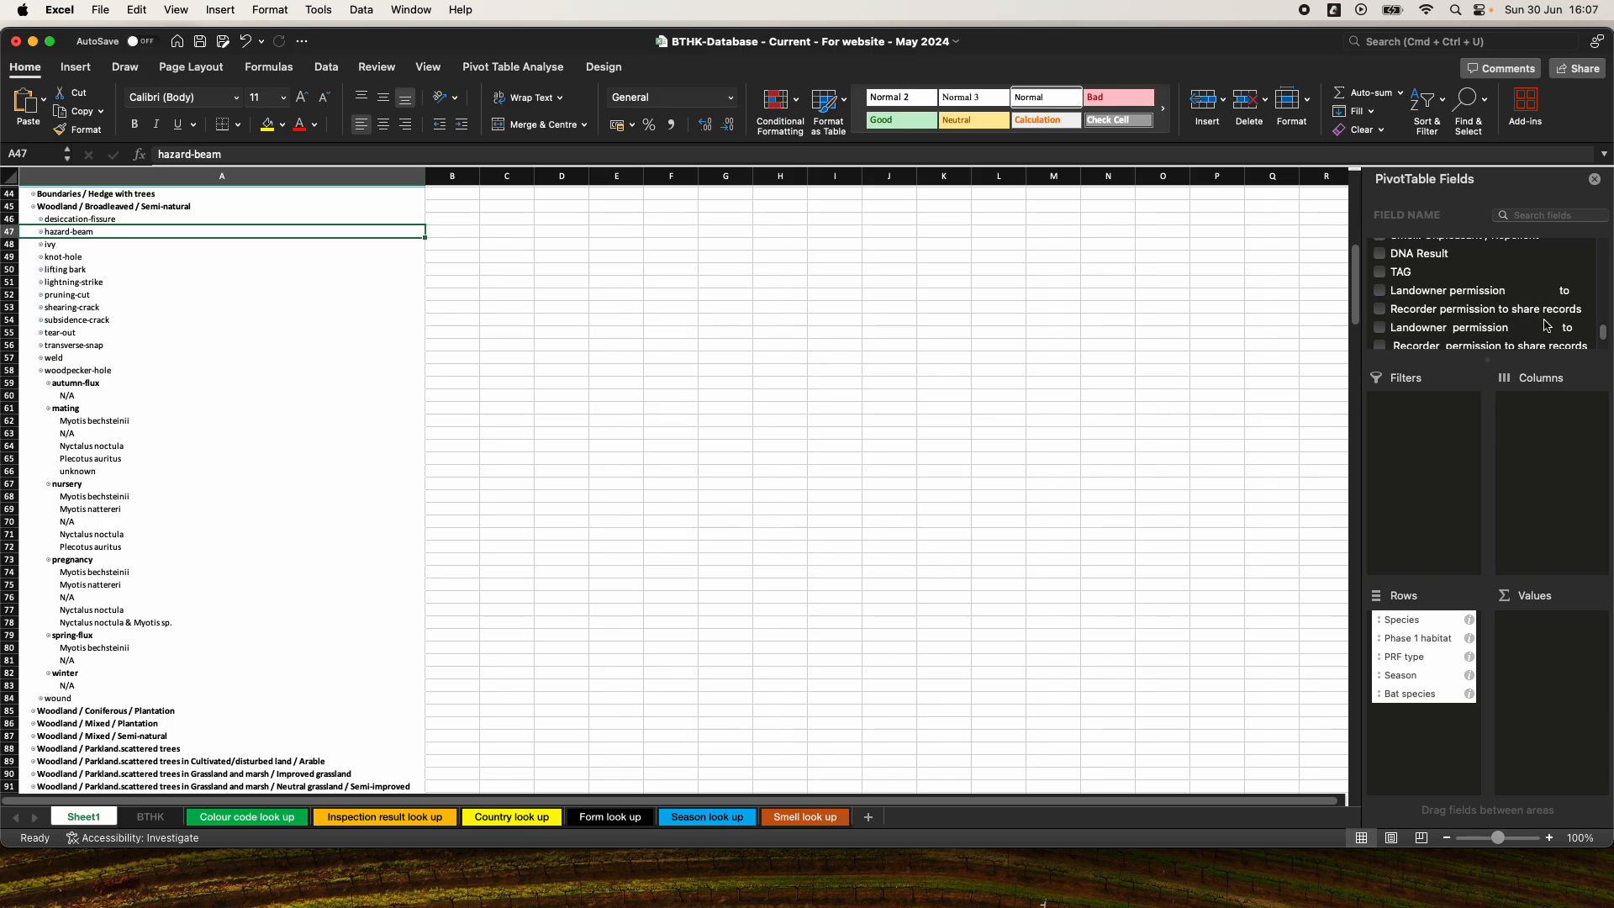
pyautogui.scroll(5, 1546, 326)
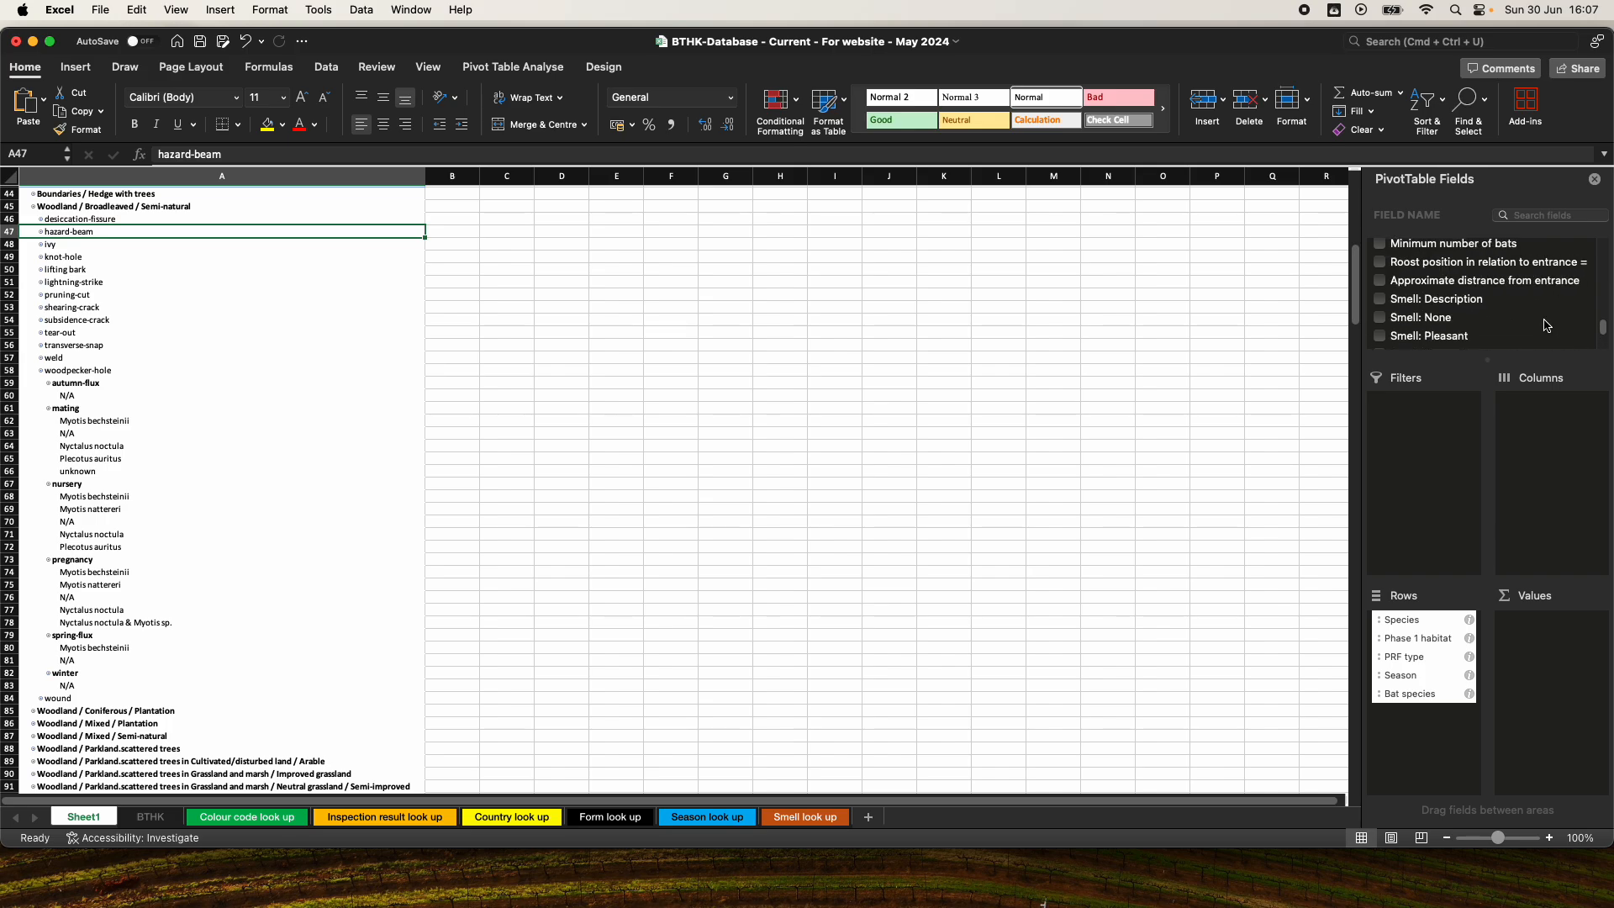
pyautogui.click(1381, 244)
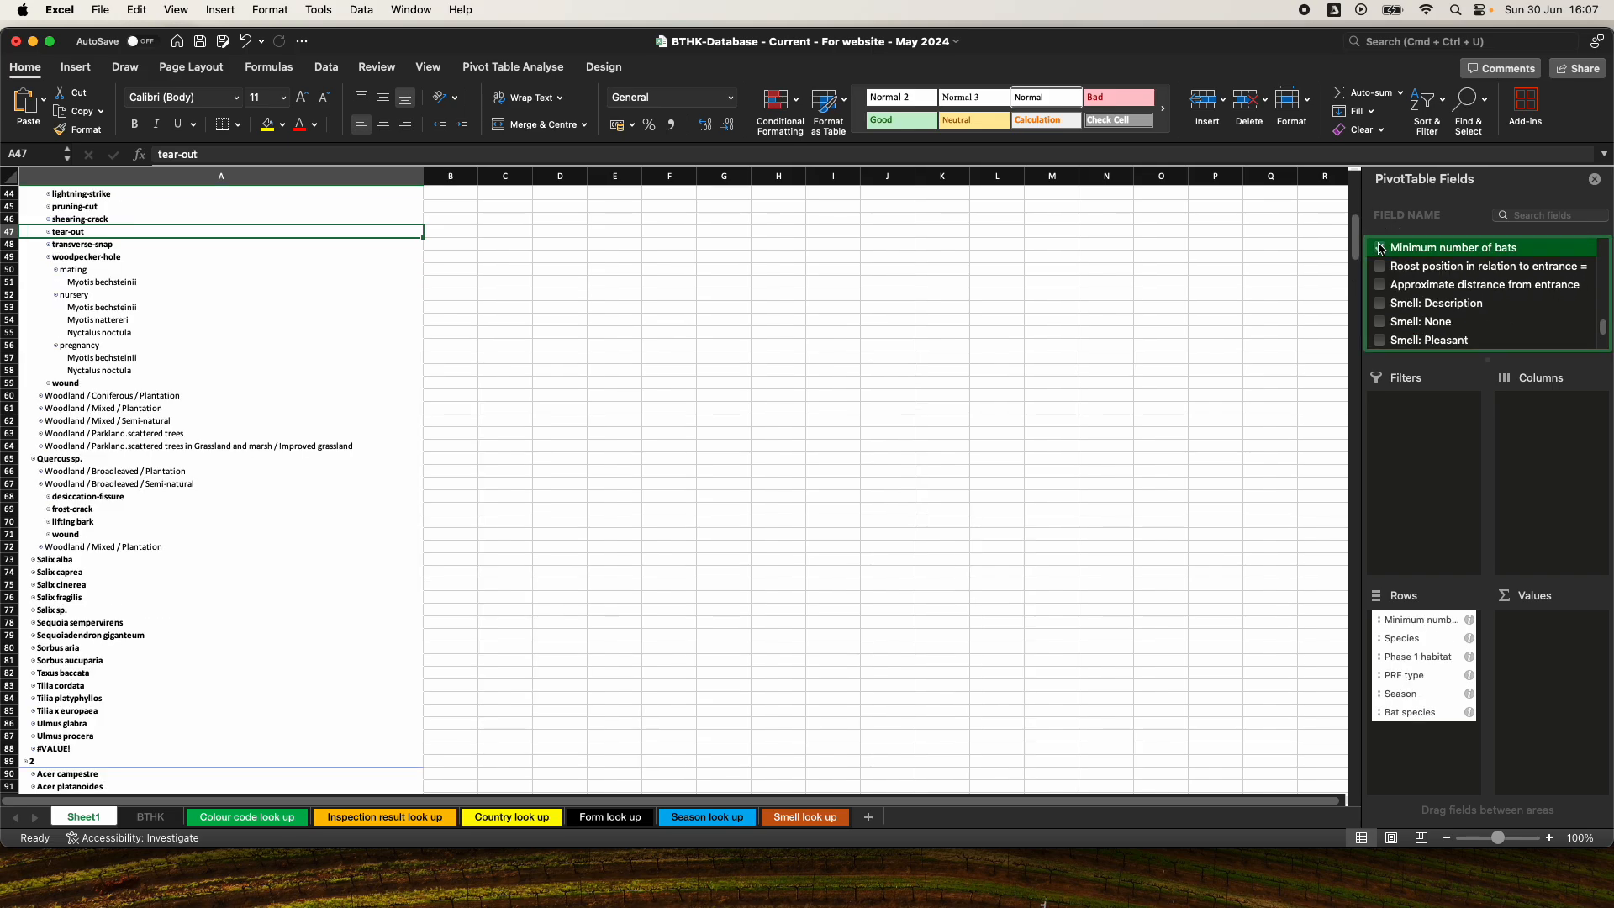
pyautogui.click(1406, 622)
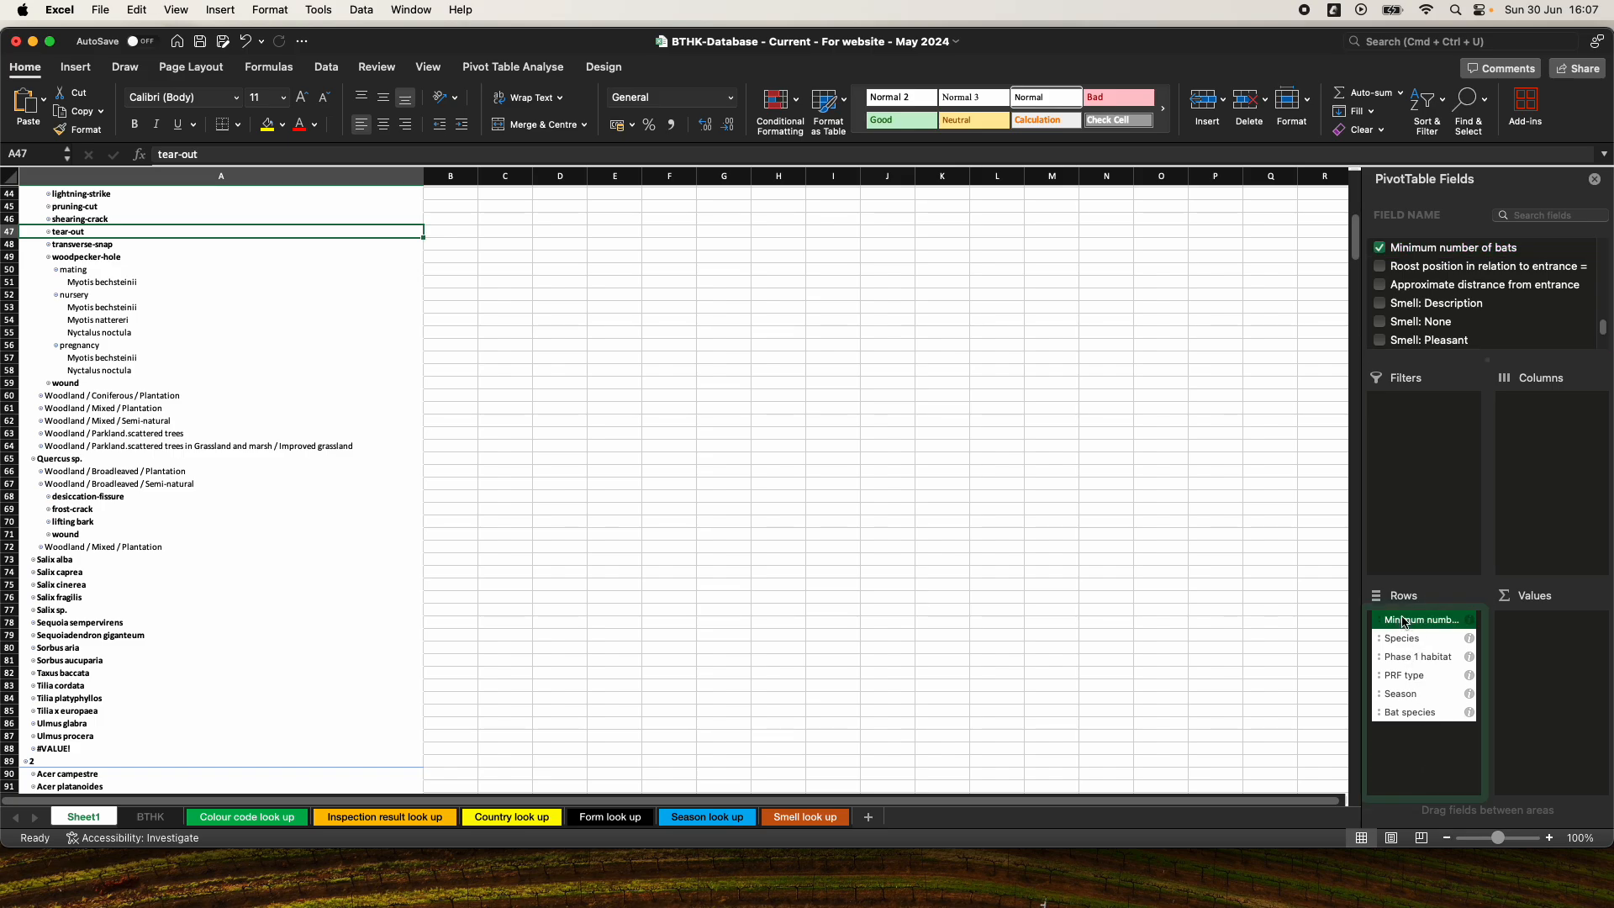
pyautogui.moveTo(1424, 626); pyautogui.dragTo(1422, 740)
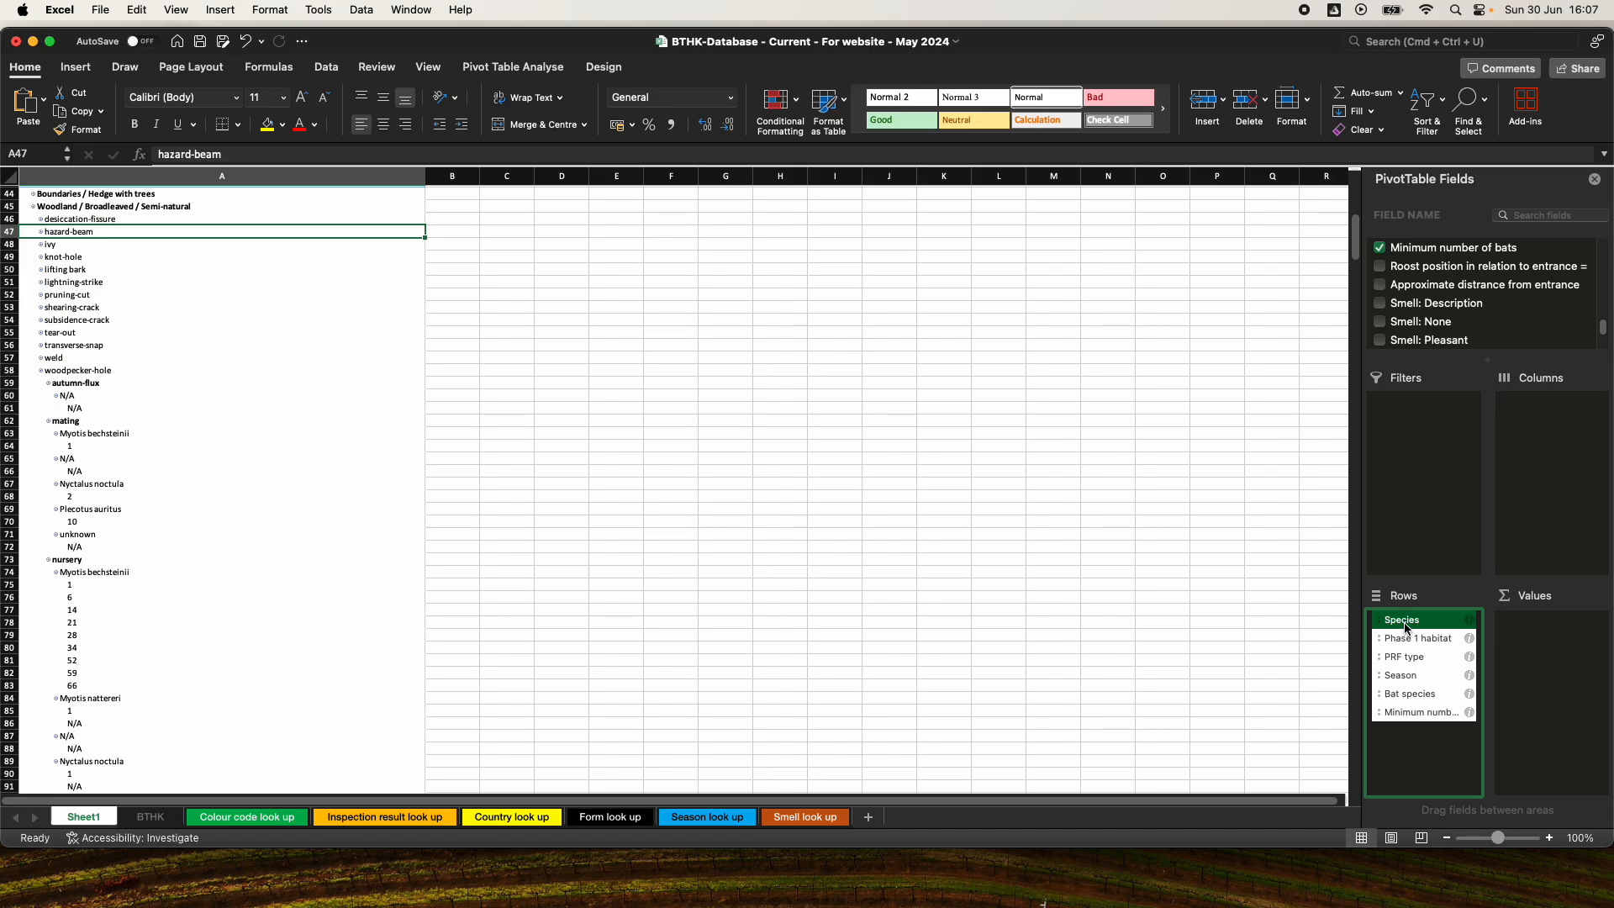
# Collapse the autumn-flux and mating seasons under woodpecker-hole in the semi-natural broadleaved woodland group
pyautogui.scroll(-5, 132, 480)
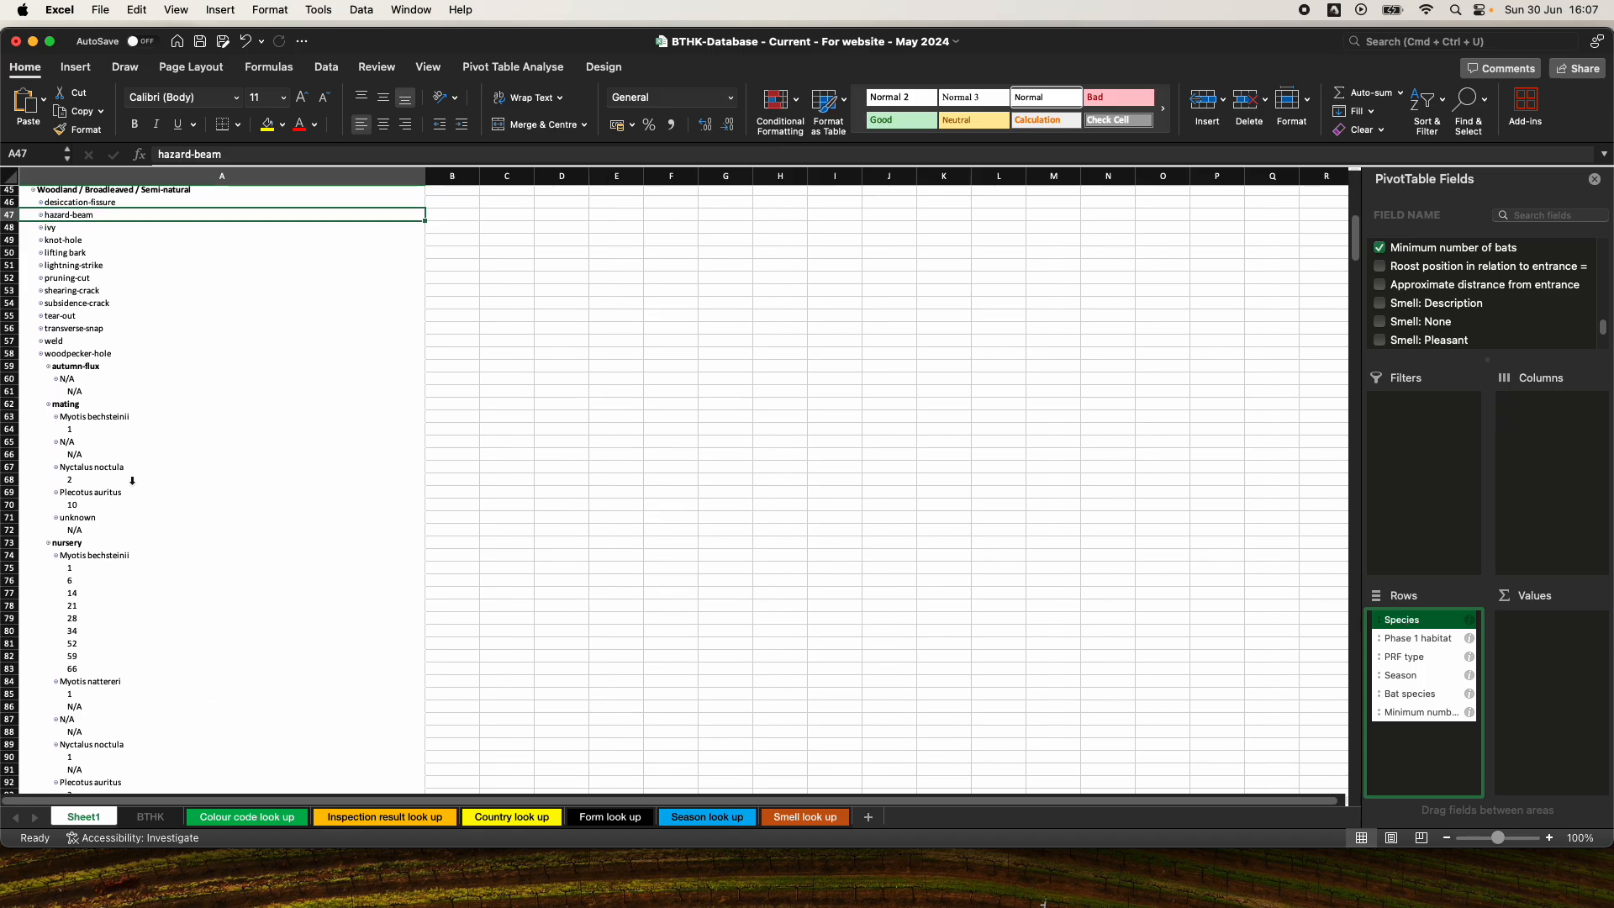
pyautogui.scroll(-1, 132, 481)
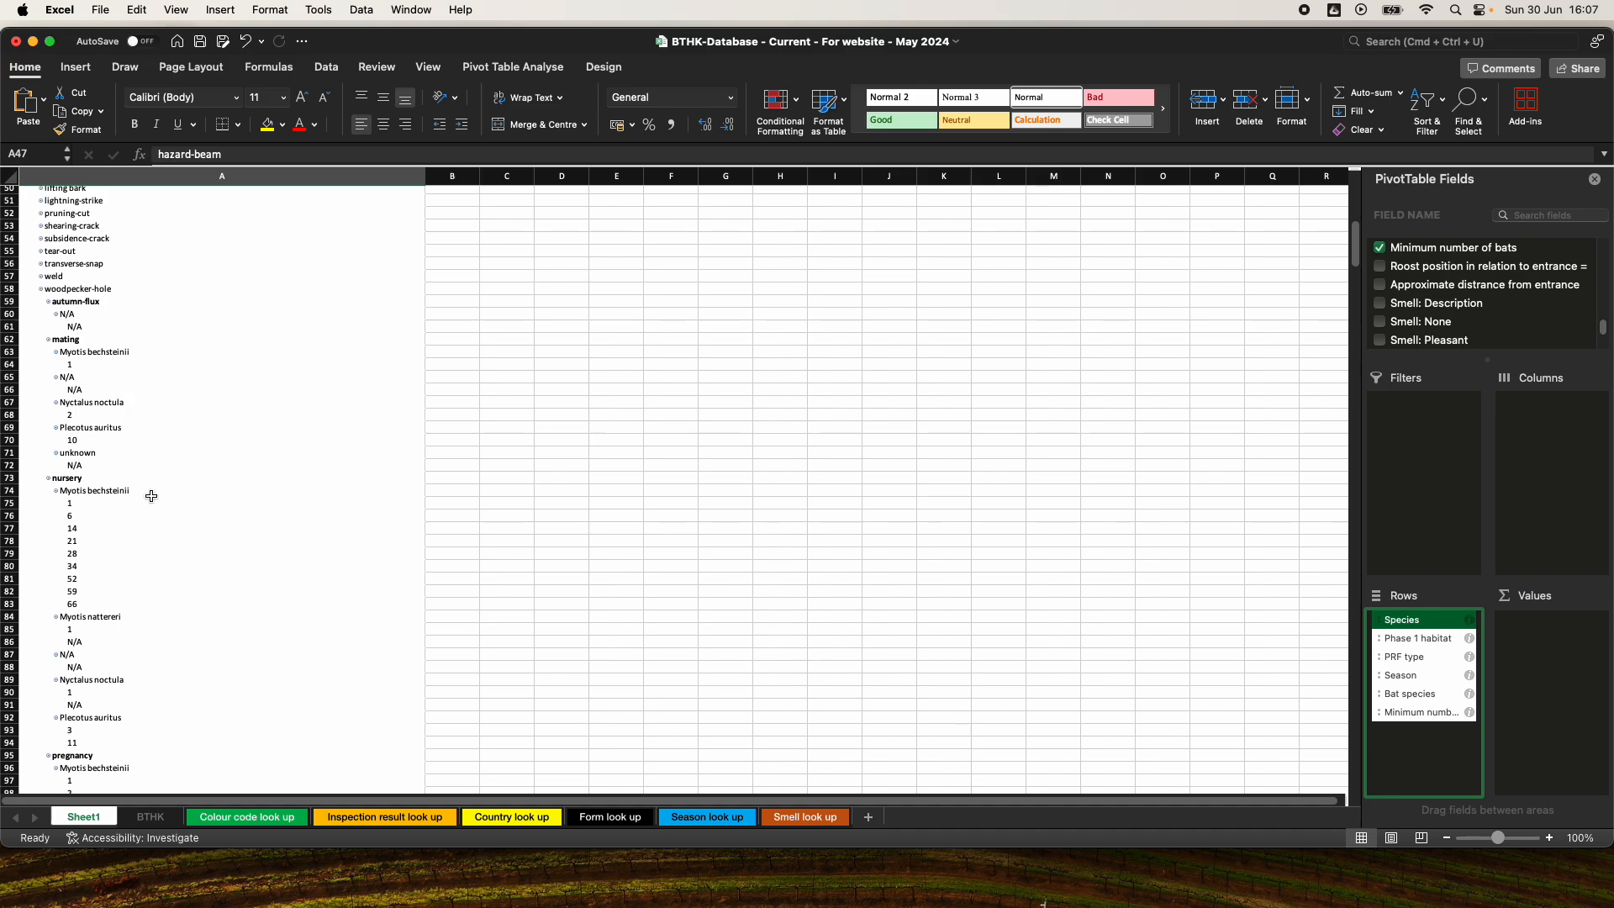
pyautogui.click(51, 301)
pyautogui.click(49, 313)
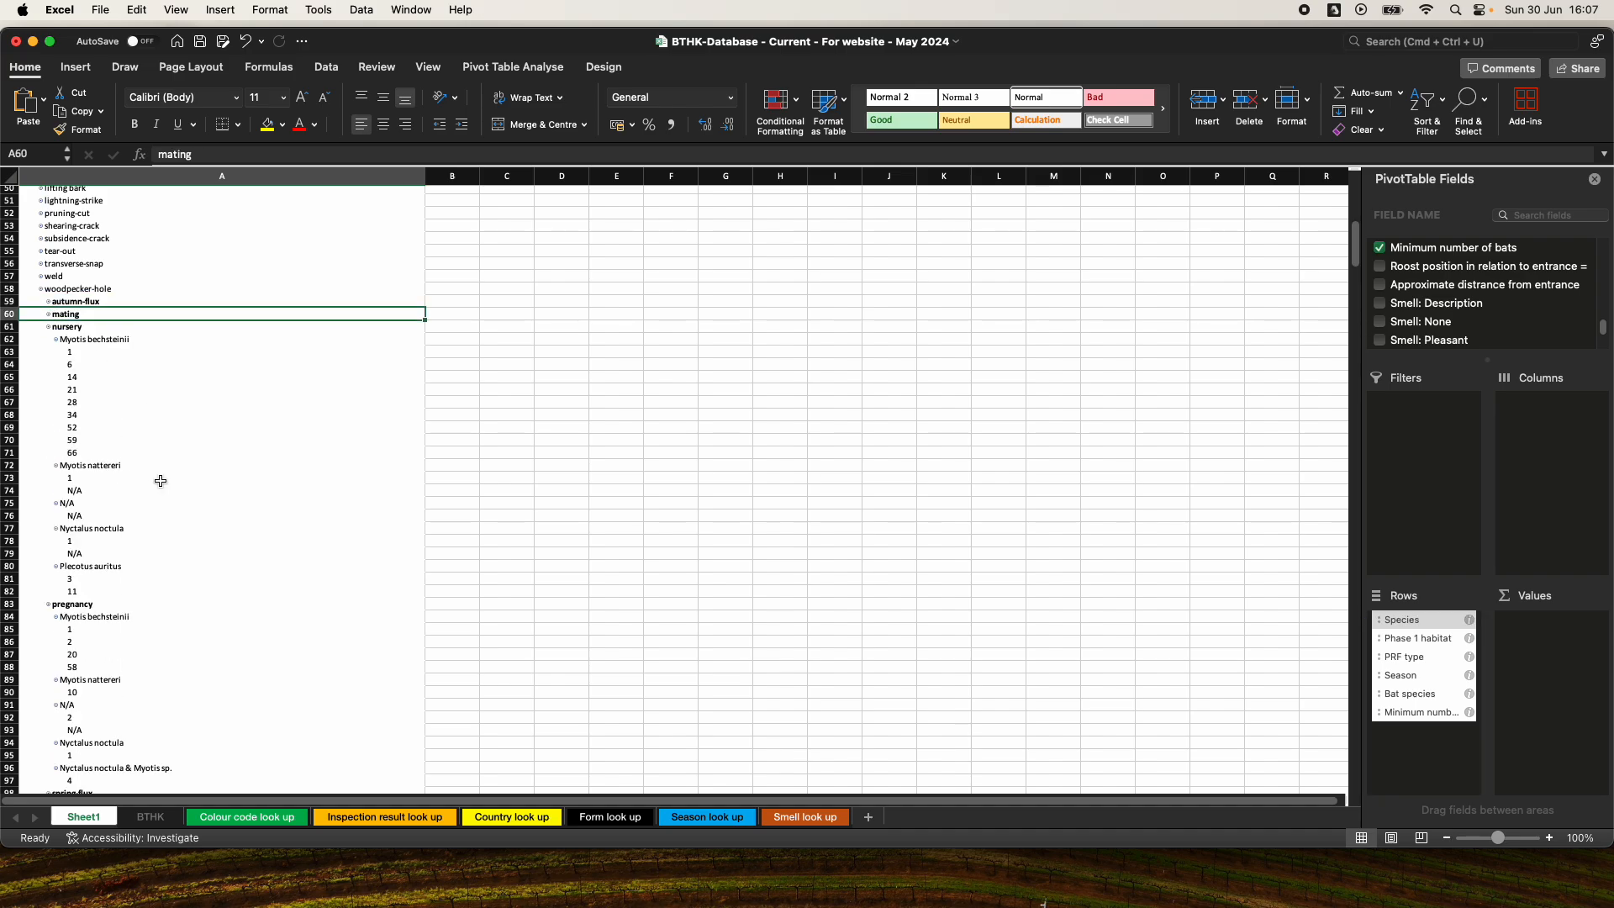
# Review the bat counts per species under the woodpecker-hole nursery, pregnancy, spring-flux and winter seasons
pyautogui.scroll(-2, 128, 635)
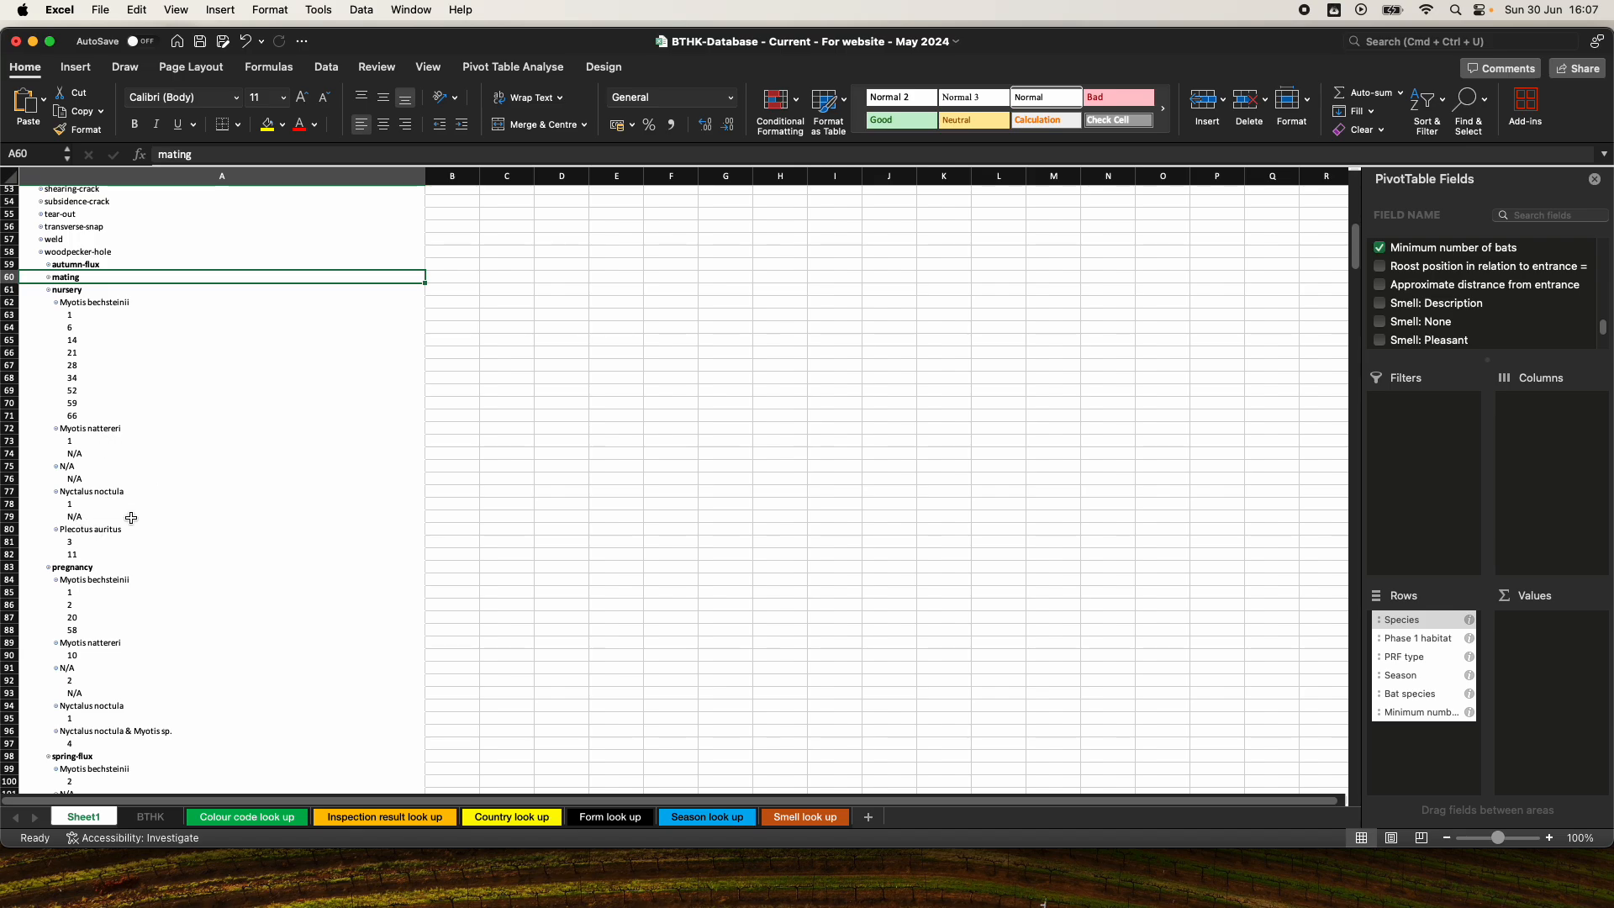
pyautogui.scroll(-3, 126, 582)
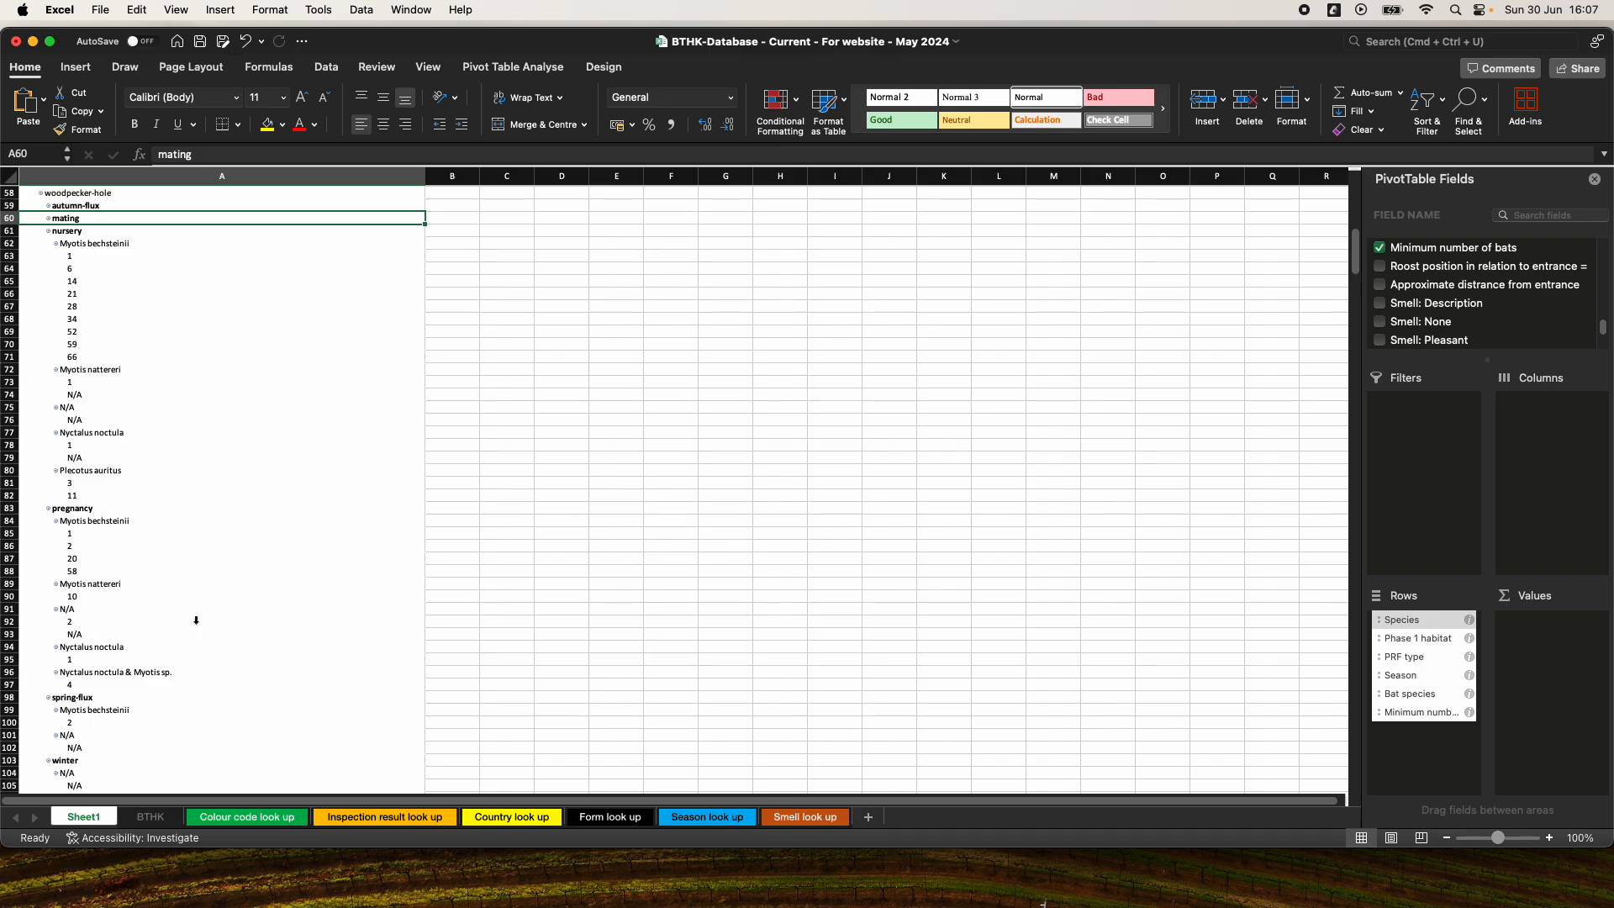
pyautogui.scroll(-2, 240, 681)
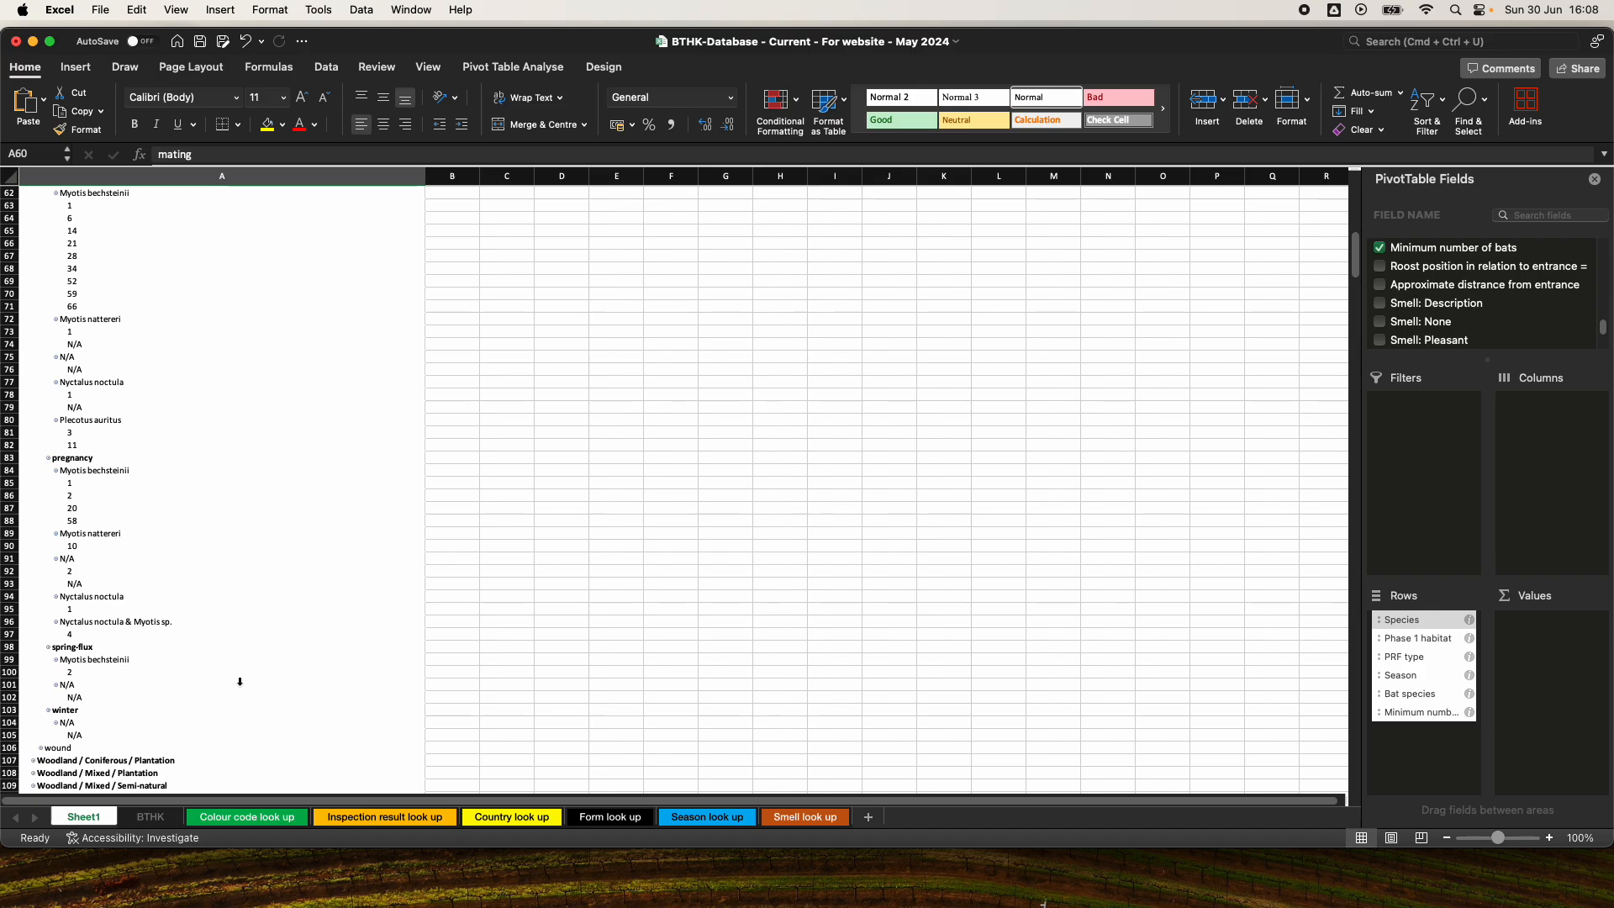
pyautogui.scroll(1, 227, 591)
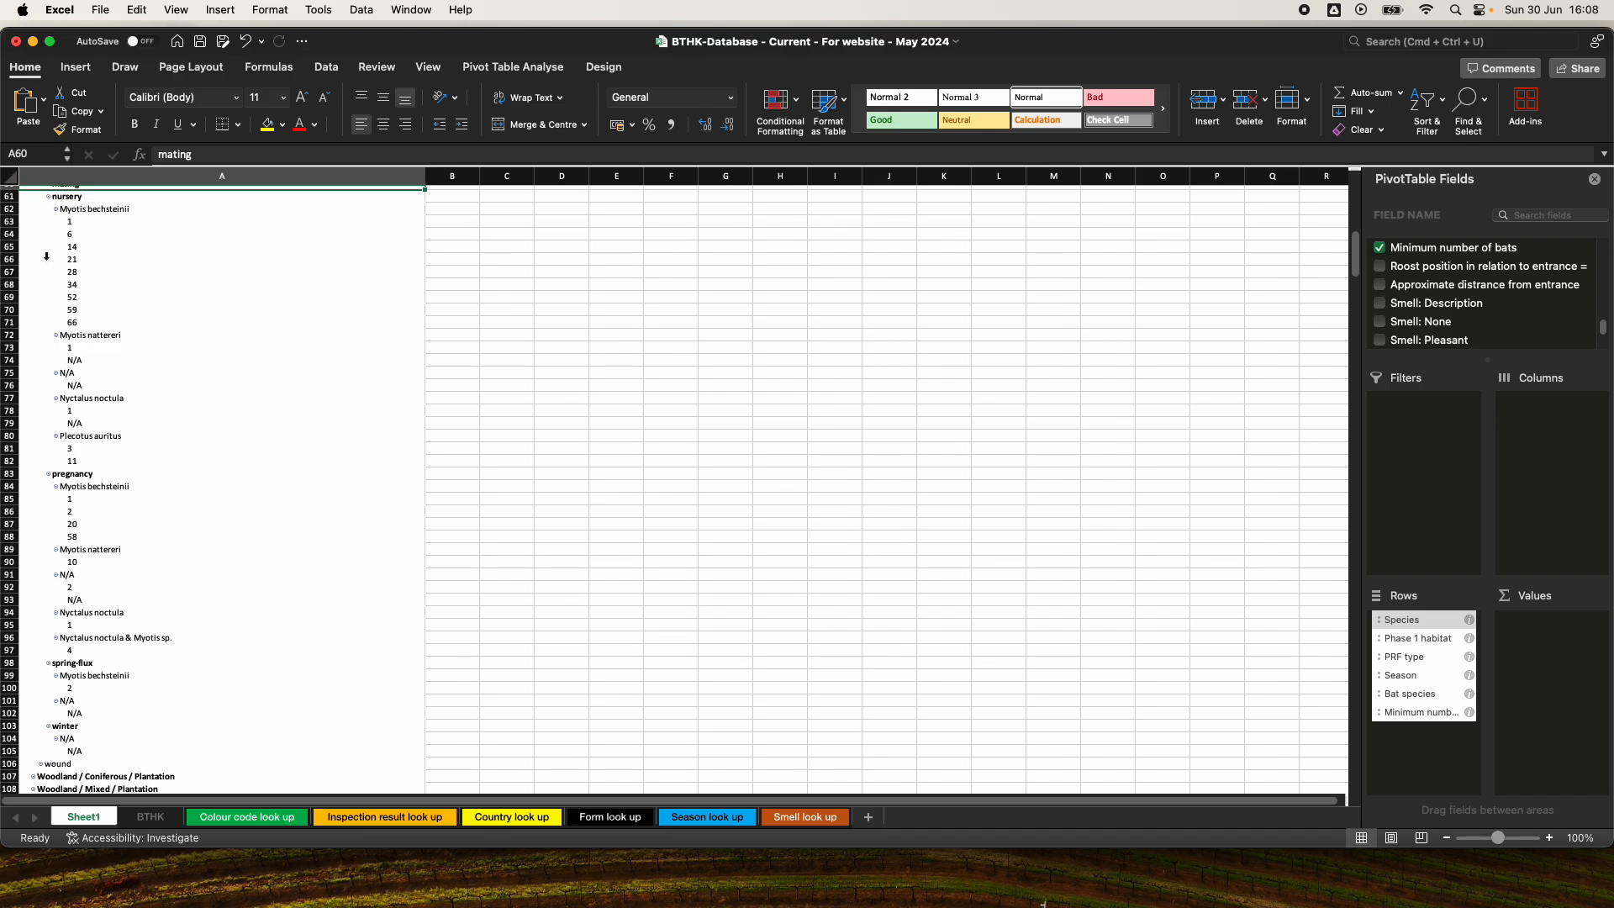